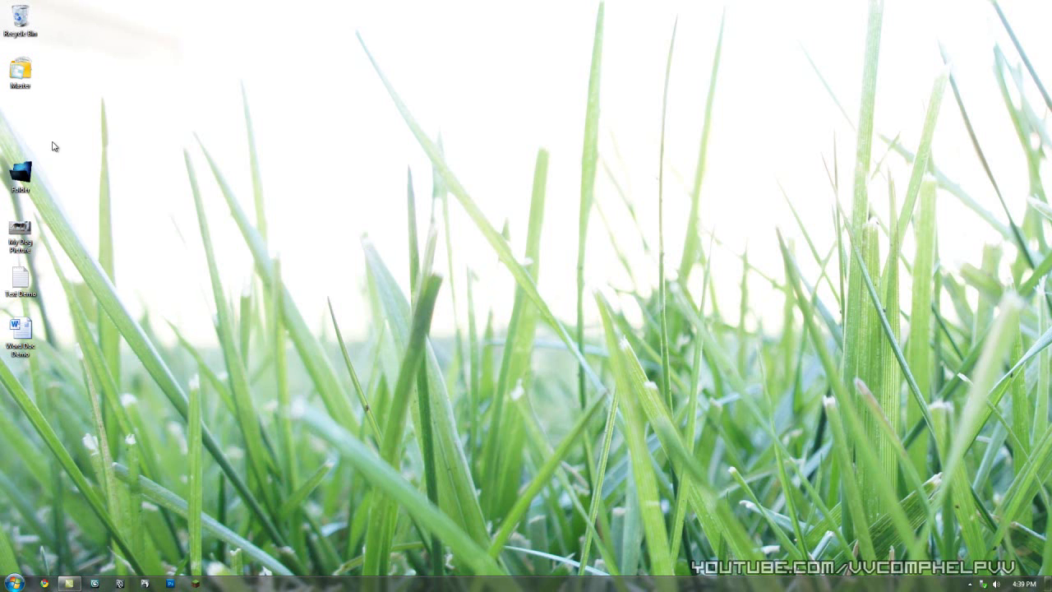
Step: Create a new folder on the desktop and name it Awesome
right_click(45, 126)
mouse_move(145, 238)
click(220, 240)
text(Awesome)
key(Return)
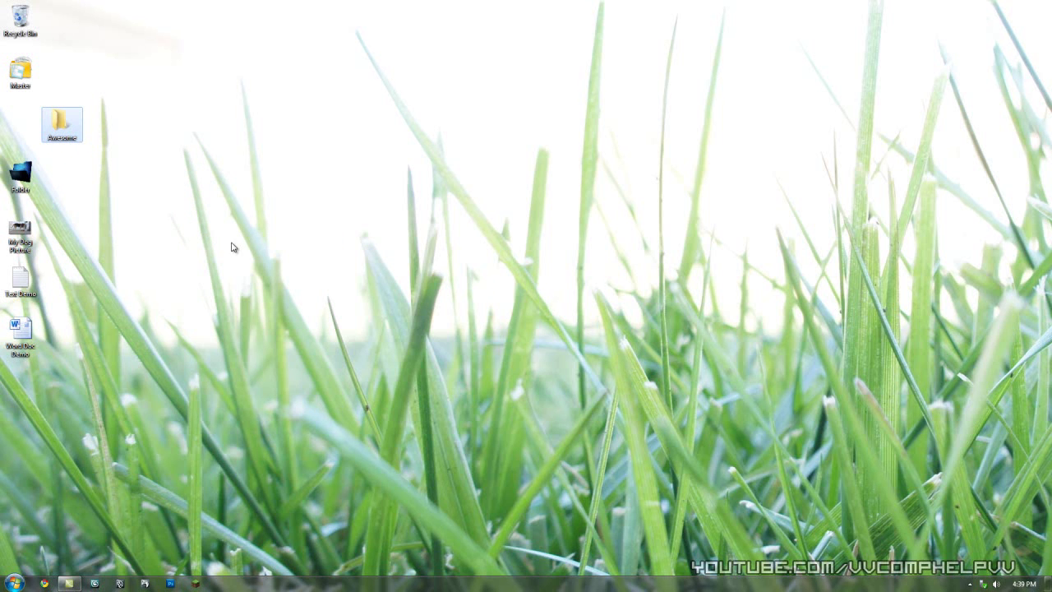
Step: Try to pin the Awesome folder to the taskbar and test which window the pinned icon opens
drag(62, 124, 251, 582)
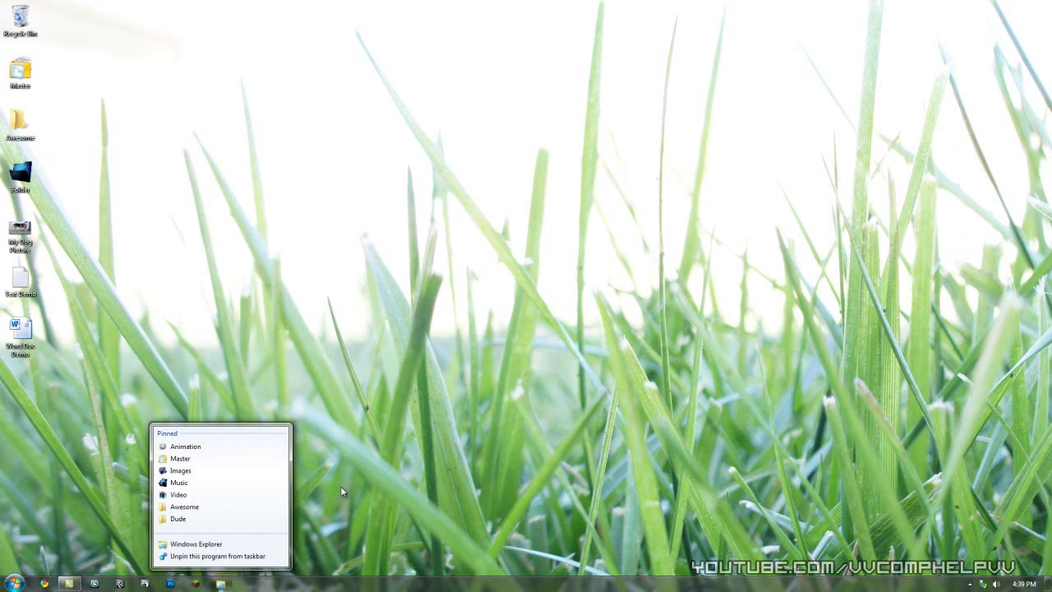
click(340, 486)
click(220, 583)
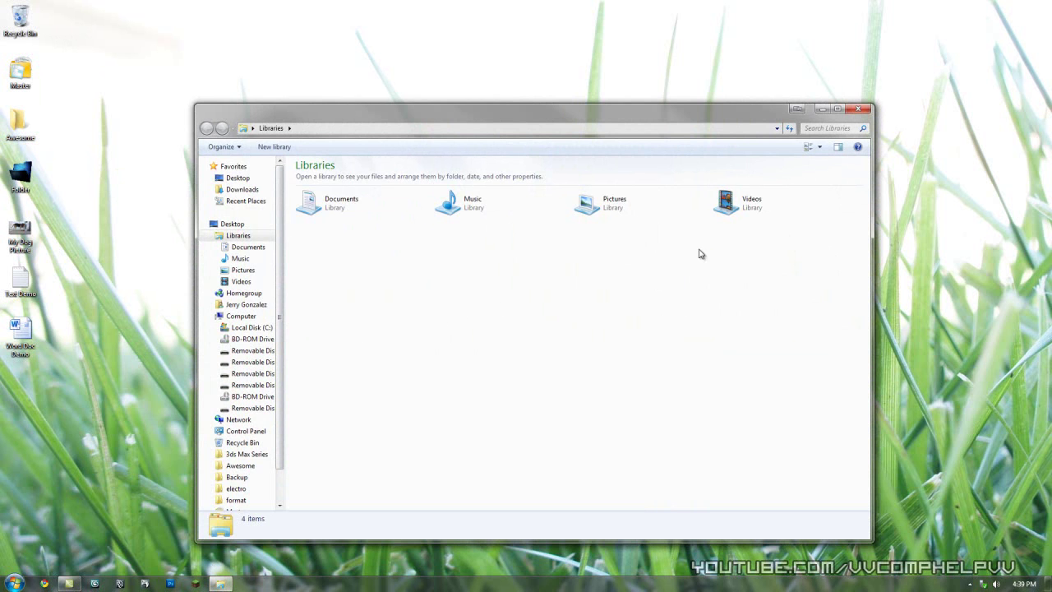
click(859, 109)
Step: Move Folder, My Dog Picture, Text Demo and Word Doc Demo into the Awesome folder, and open it in a smaller window
drag(90, 406, 17, 124)
double_click(20, 123)
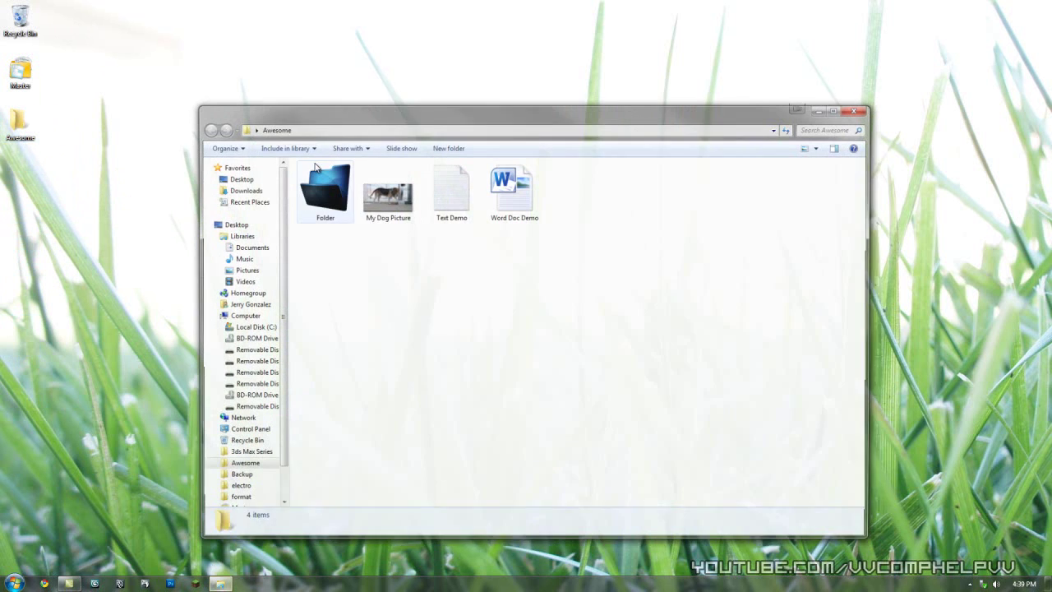
click(663, 199)
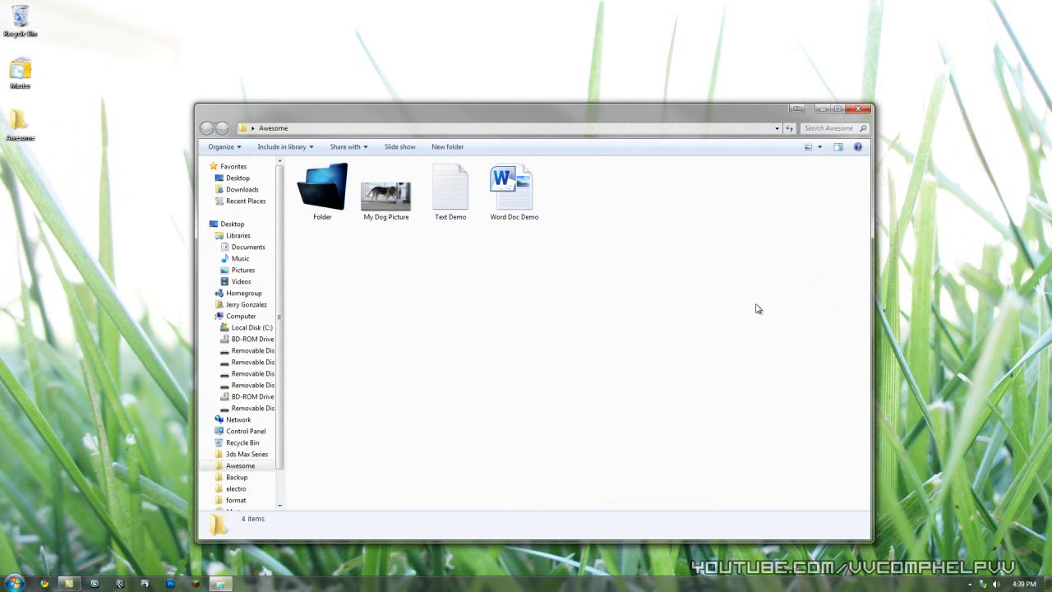
drag(869, 543, 730, 287)
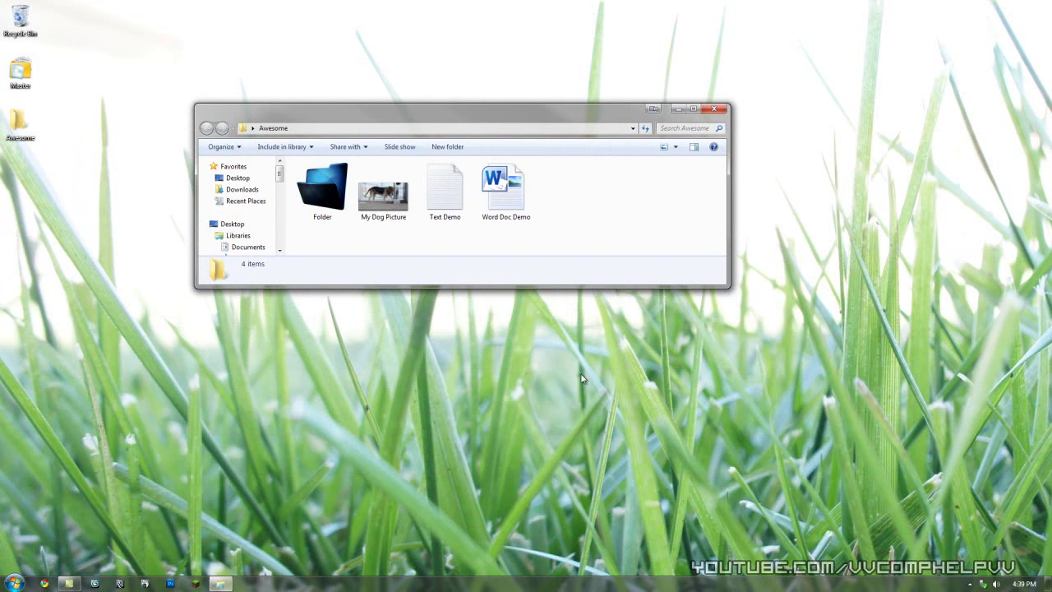
Step: Close the Awesome folder window and unpin Windows Explorer from the taskbar
right_click(220, 583)
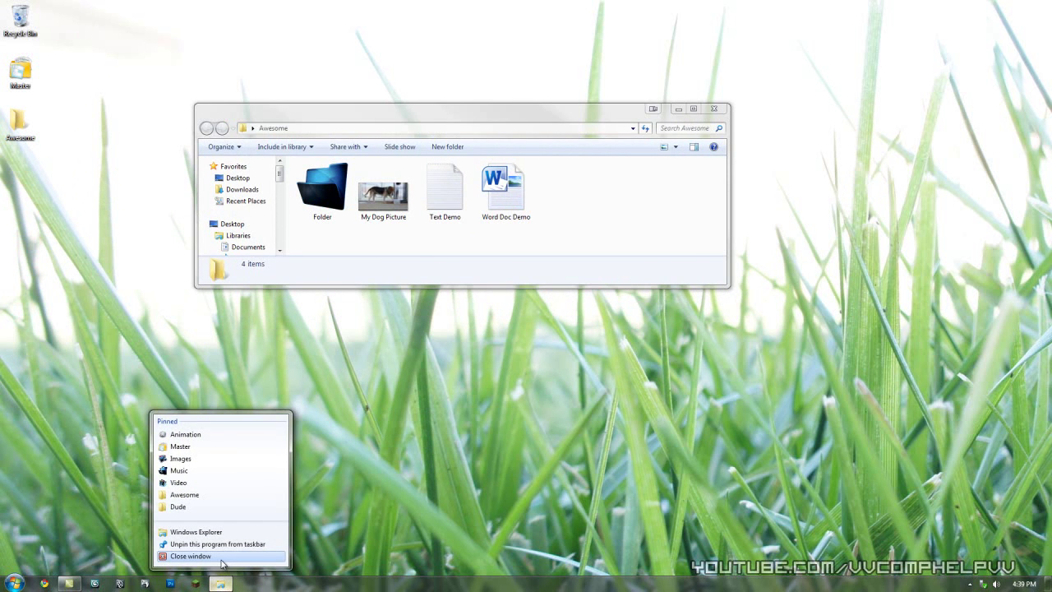
click(221, 562)
right_click(220, 583)
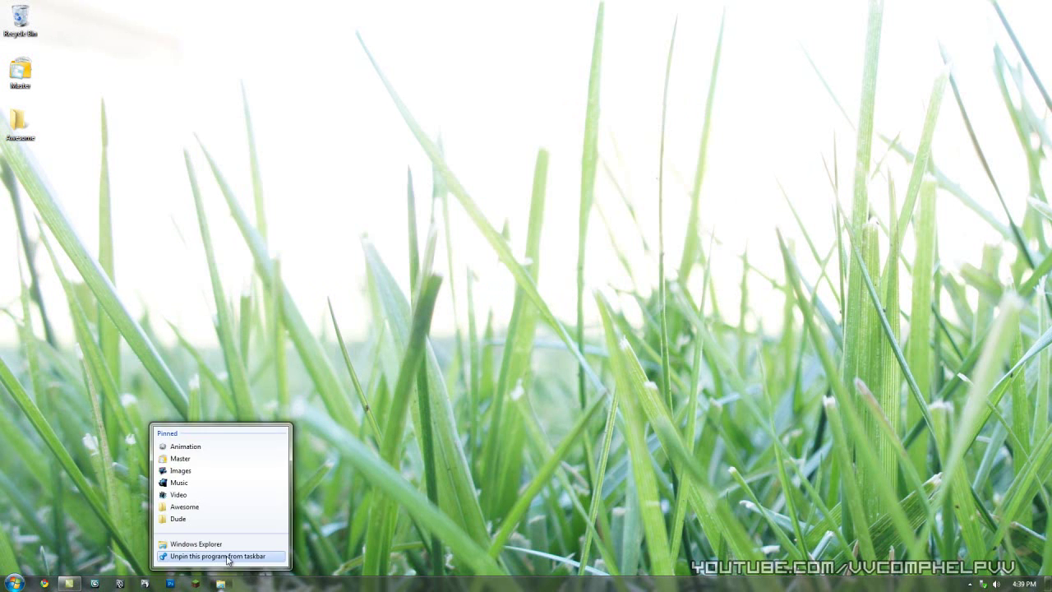
click(227, 556)
Step: Pin the Awesome folder to the taskbar again and check the Explorer window that the pinned icon opens
drag(18, 123, 247, 577)
right_click(239, 582)
click(341, 423)
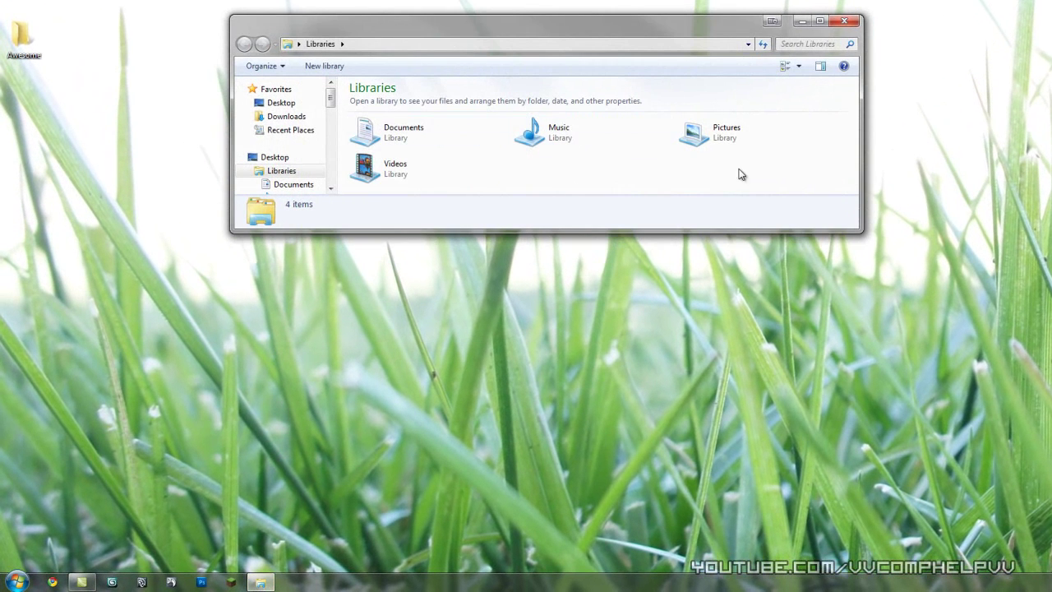
drag(774, 173, 353, 119)
click(618, 178)
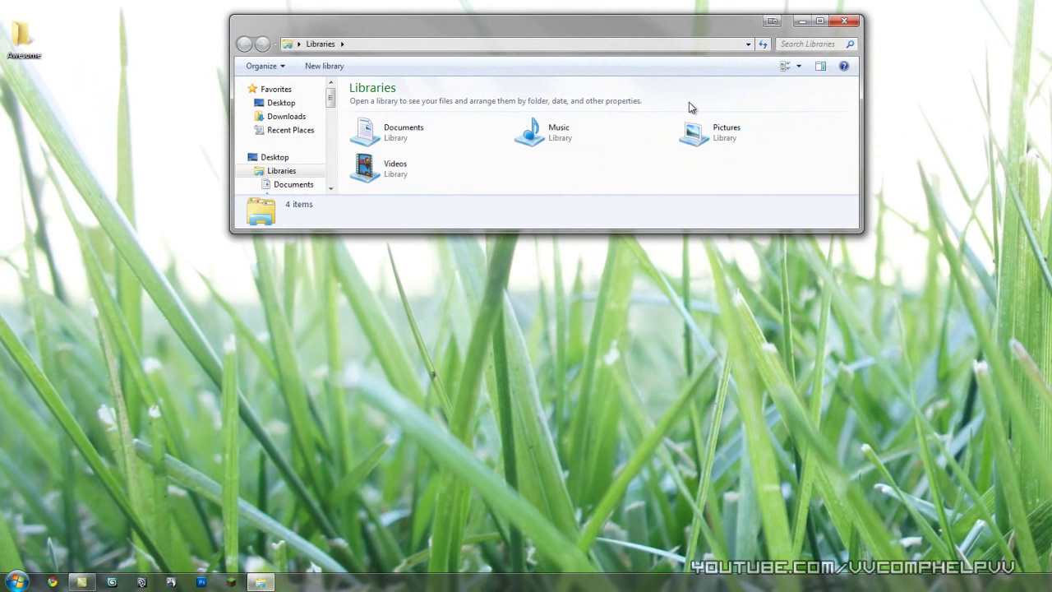
click(840, 23)
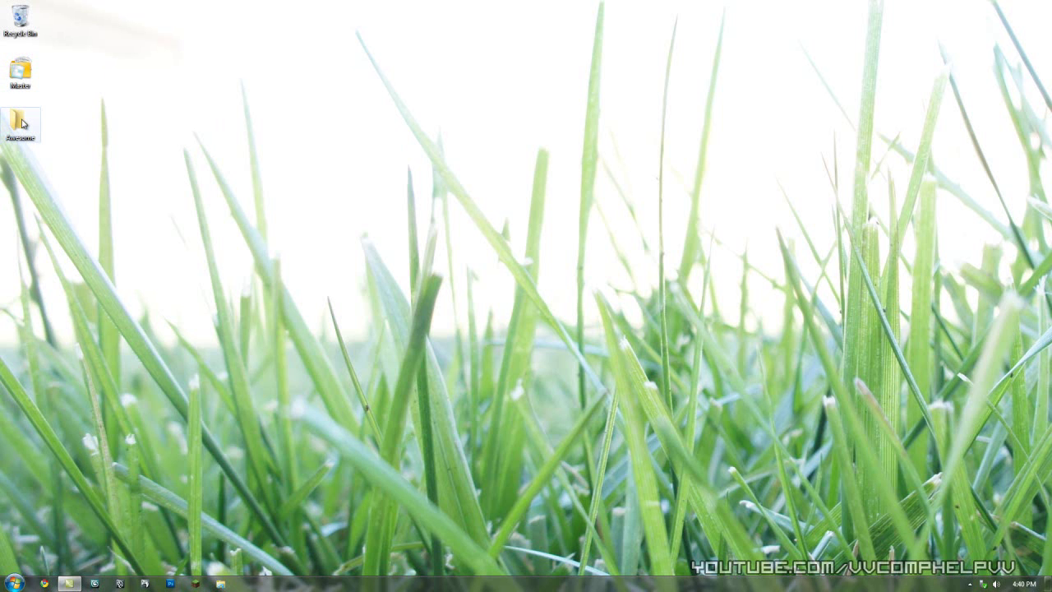
Step: Move the Awesome folder into the Master folder on the desktop and open Master
drag(22, 124, 20, 74)
click(21, 78)
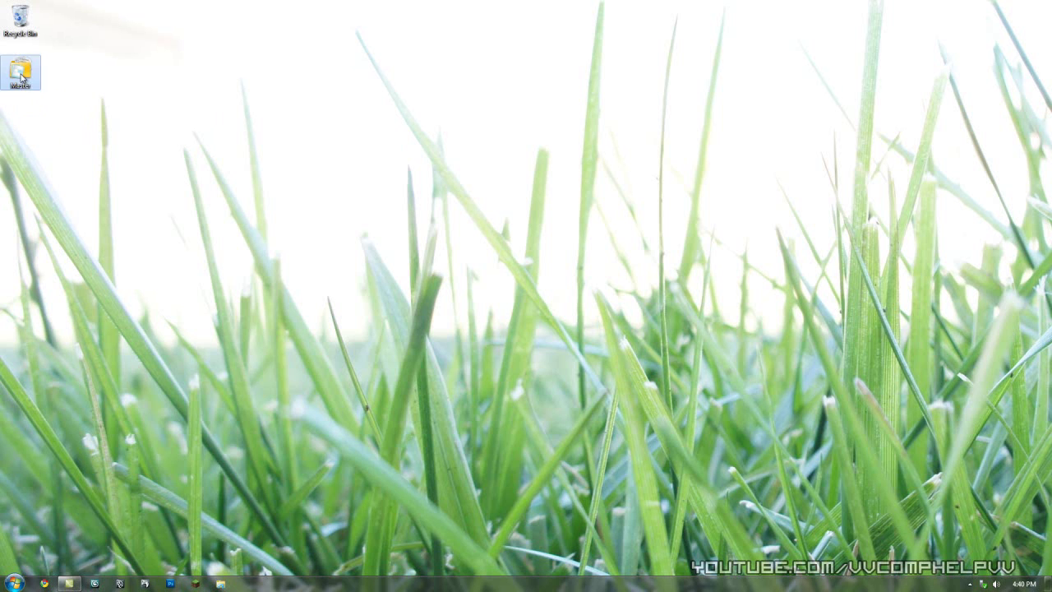
double_click(21, 78)
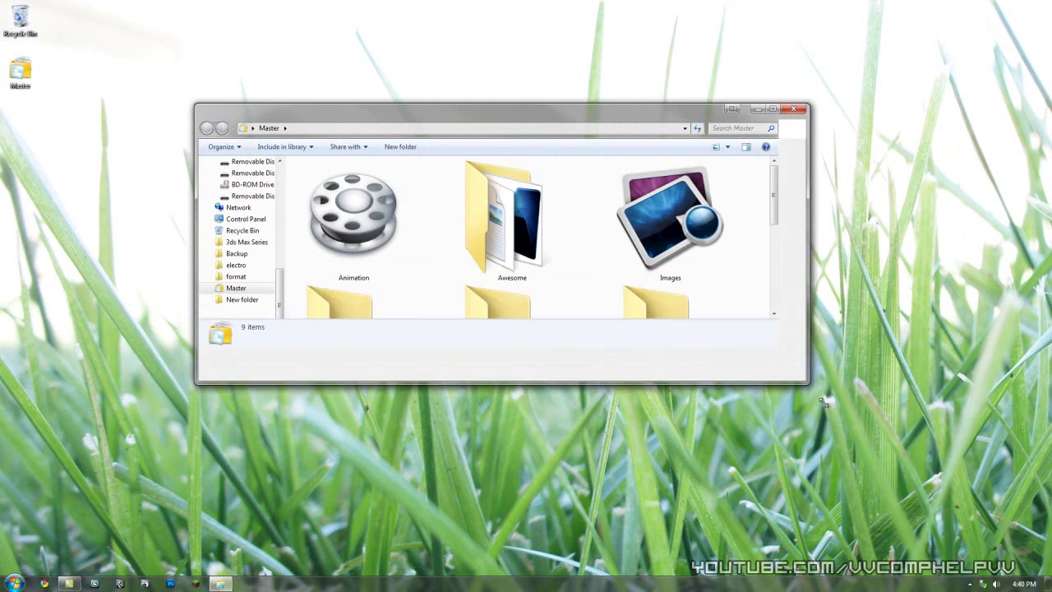
Step: View the contents of the Awesome folder inside Master and return to the Master folder
click(510, 241)
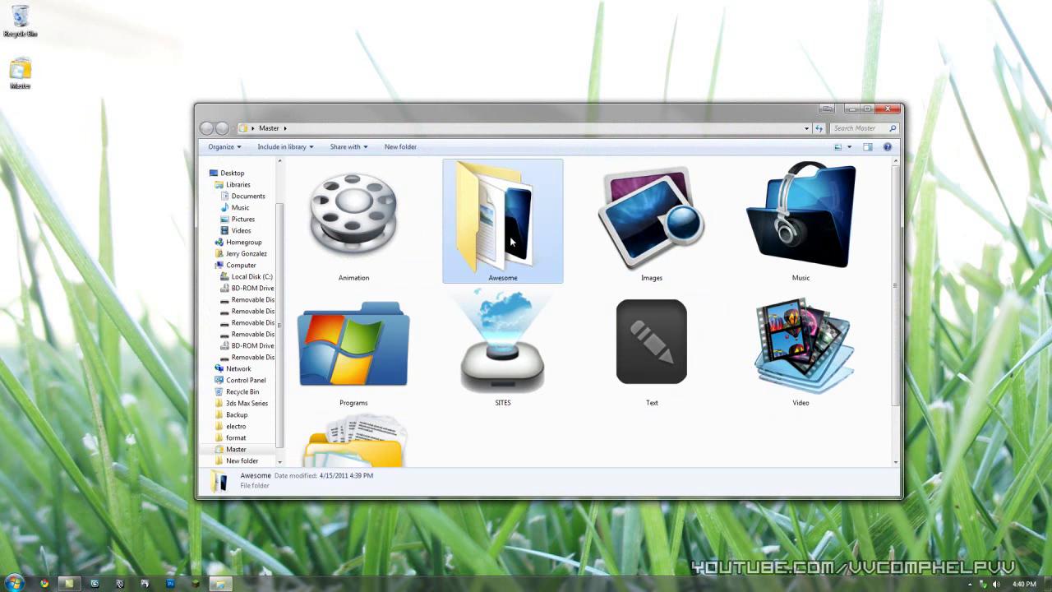
double_click(511, 241)
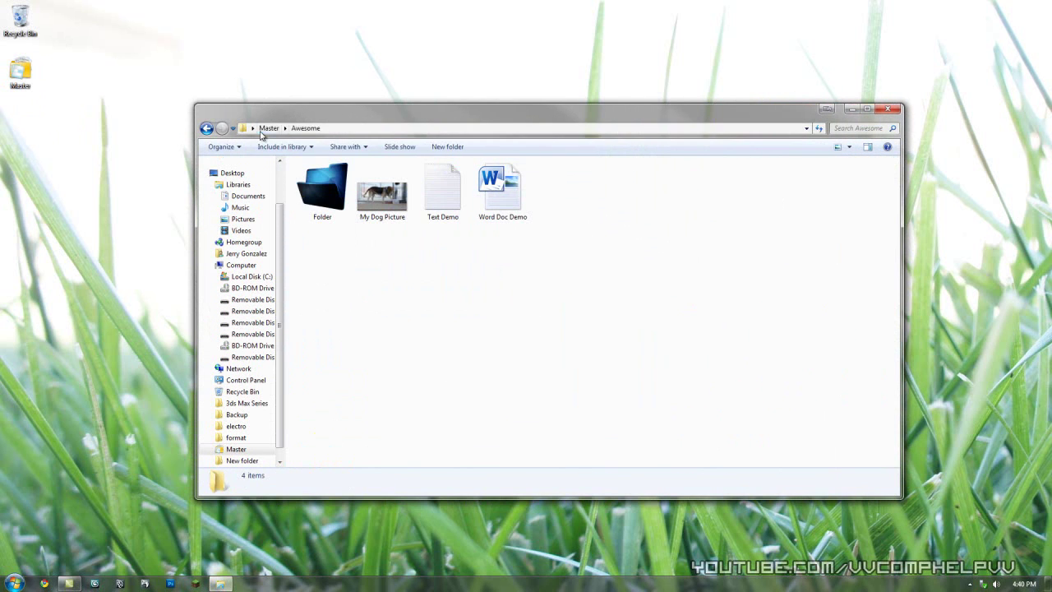
click(268, 128)
click(646, 465)
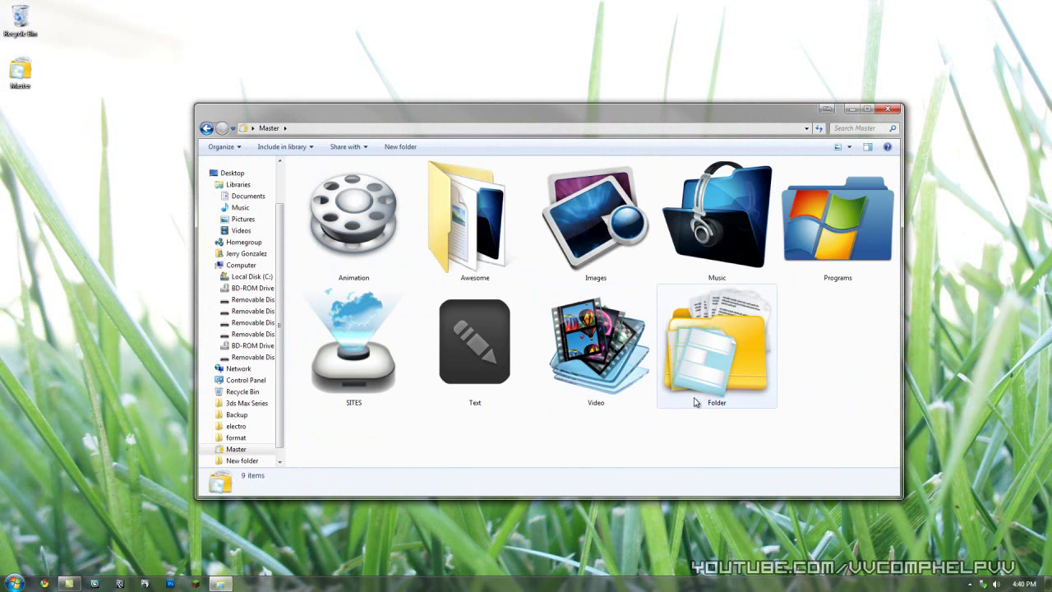
Step: Close the Master folder window and unpin Windows Explorer from the taskbar
click(889, 109)
right_click(229, 583)
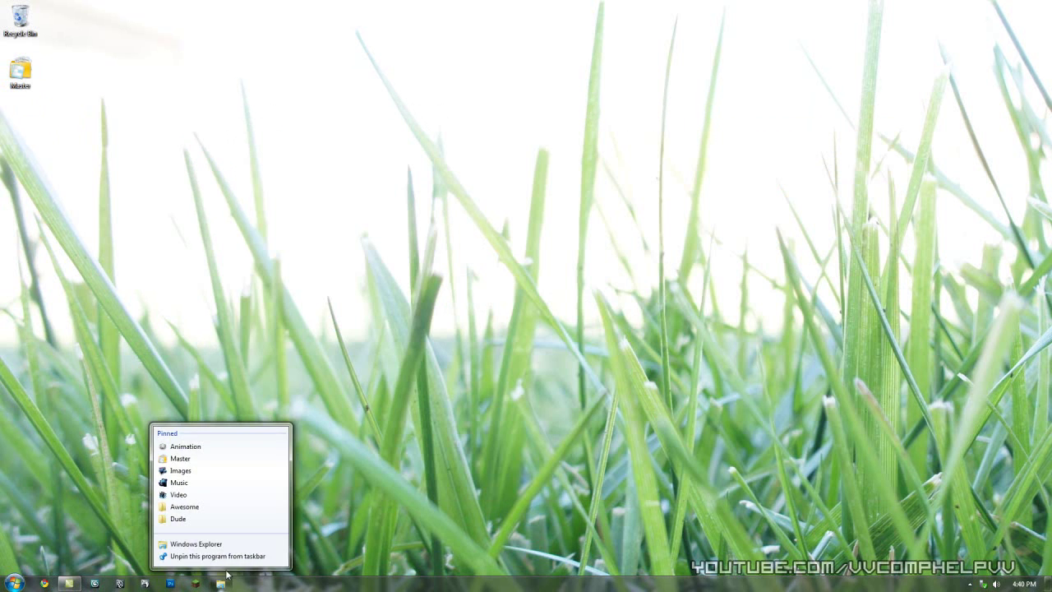
click(219, 223)
Step: Start a new shortcut on the desktop and open the file and folder browser for its target
right_click(219, 222)
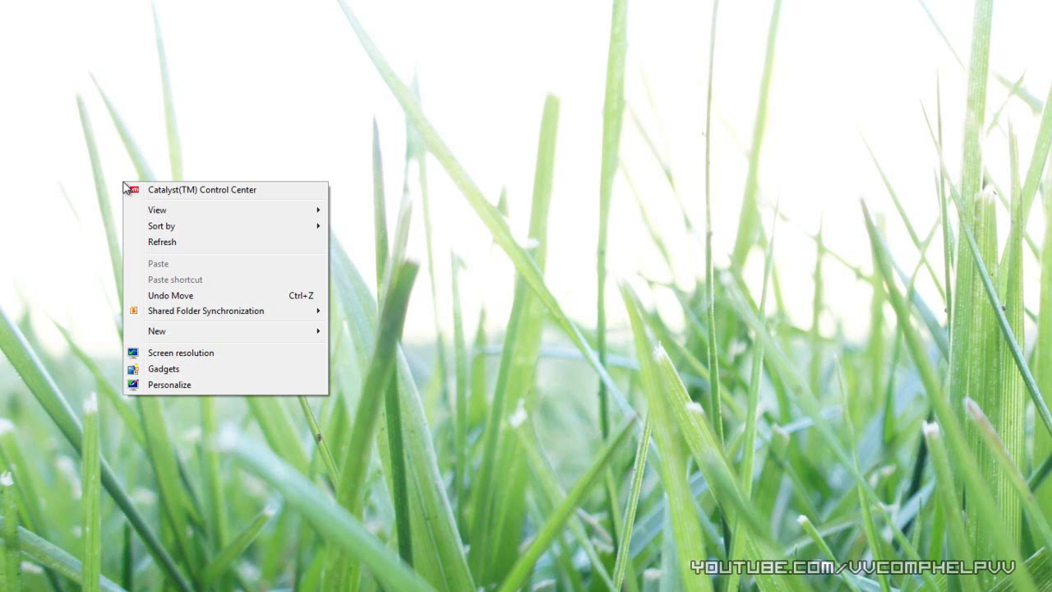
mouse_move(271, 334)
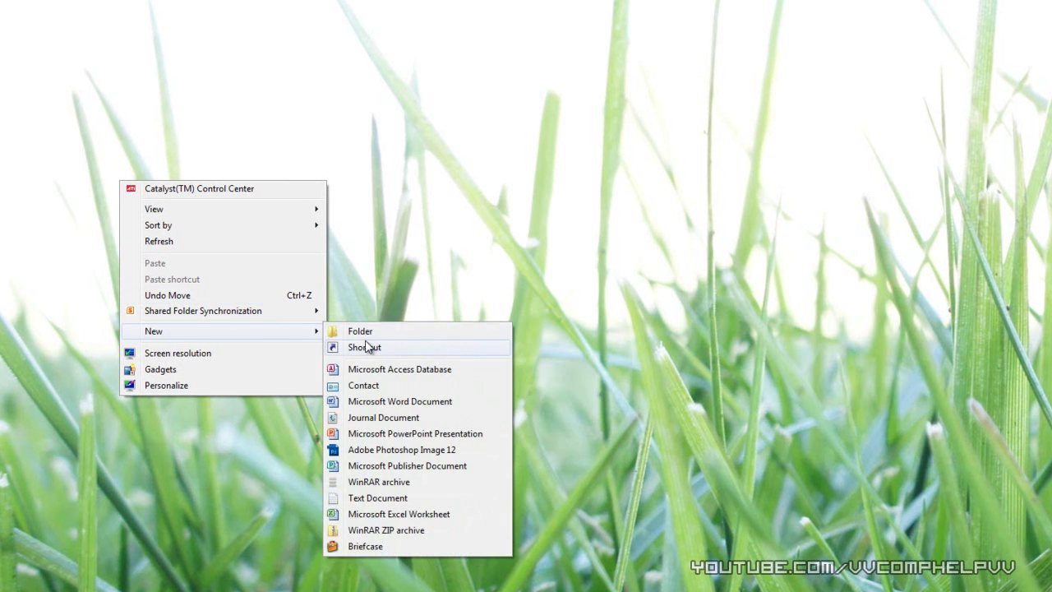
click(364, 347)
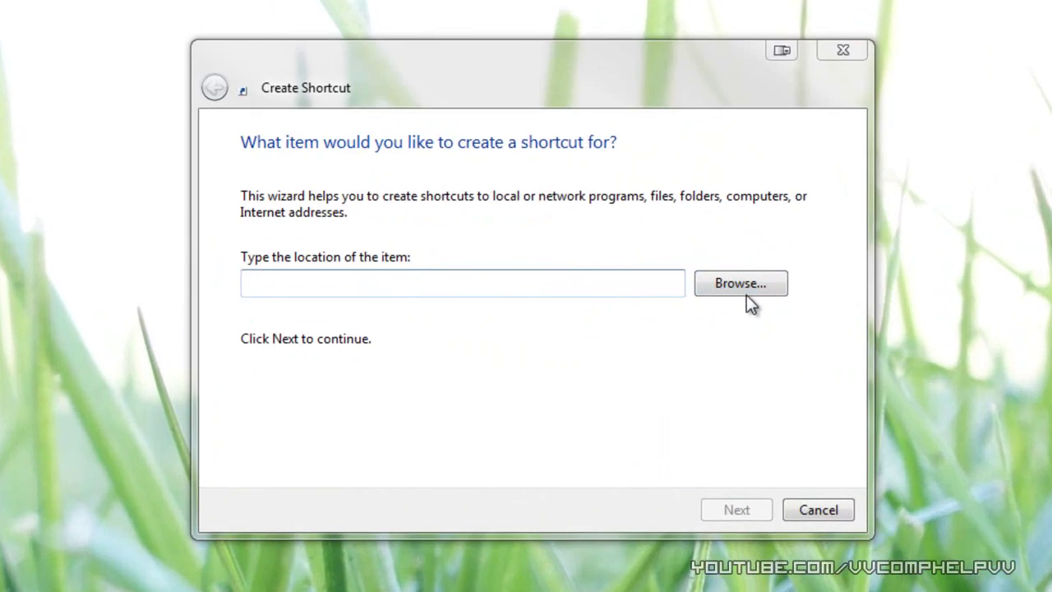
click(670, 274)
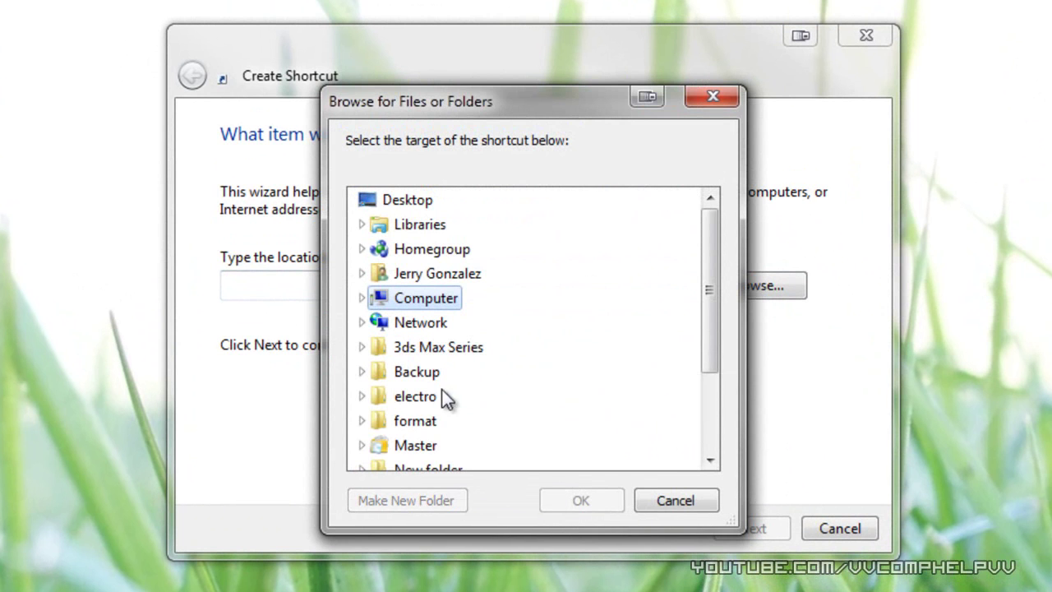
Step: Choose the Awesome folder inside Master as the target of the shortcut
click(362, 444)
drag(712, 350, 476, 227)
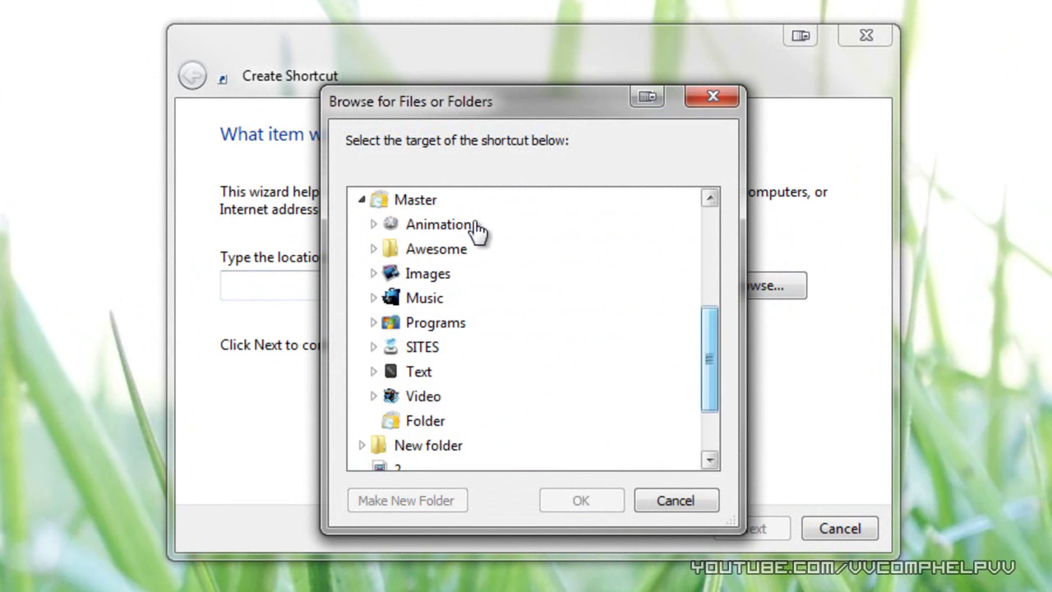
click(431, 250)
drag(709, 267, 695, 322)
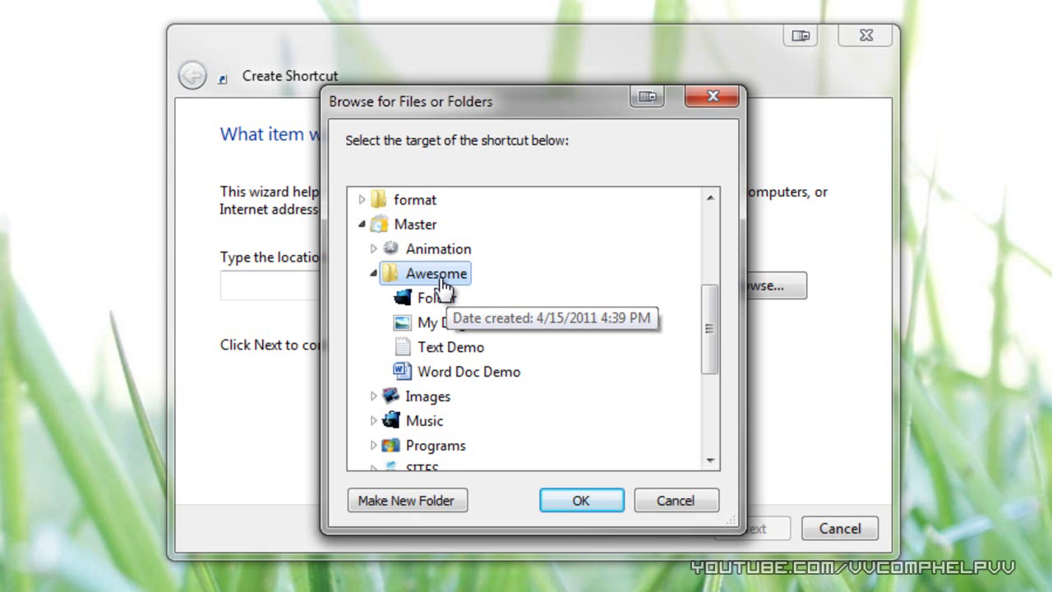
click(444, 352)
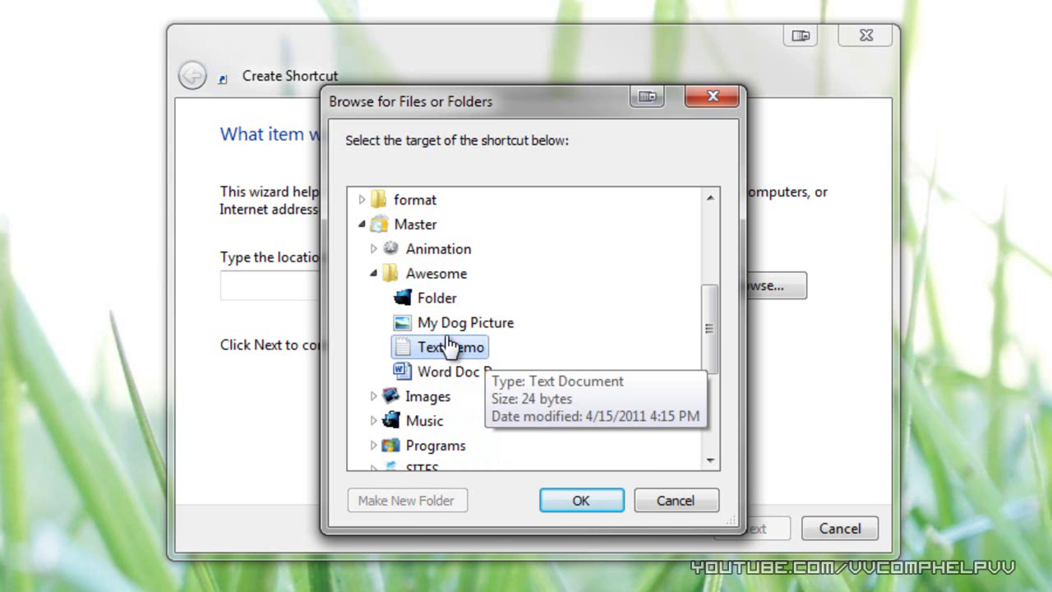
click(450, 276)
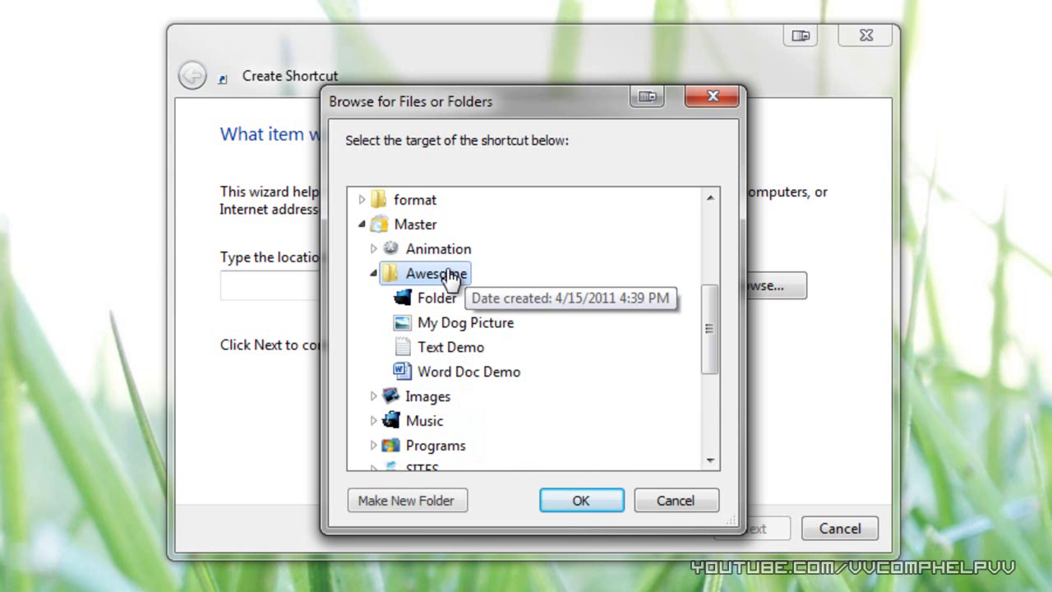
click(599, 498)
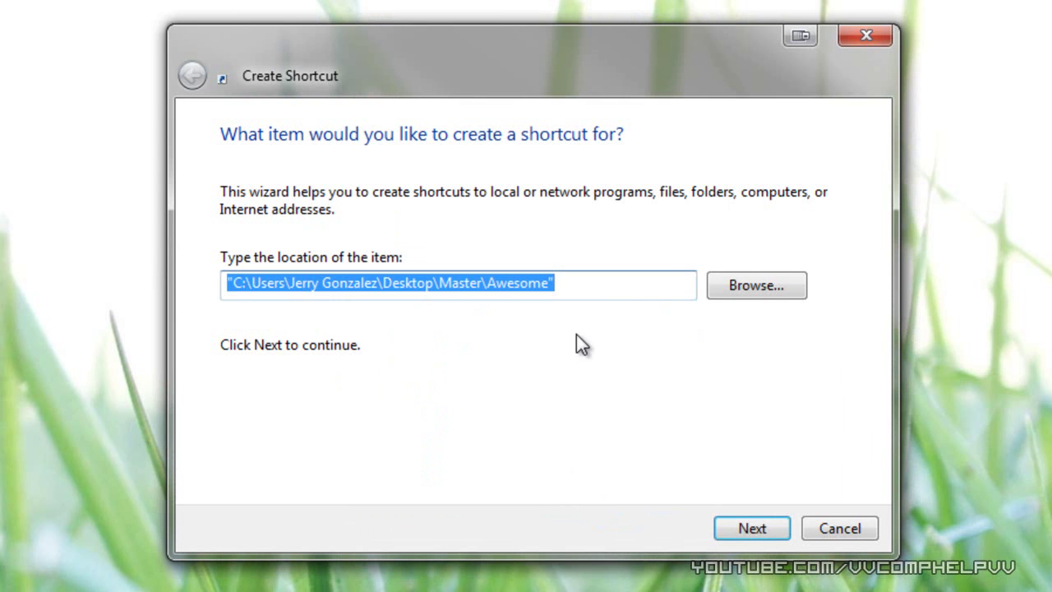
Step: Add explorer.exe and a space in front of the quoted folder path in the shortcut's location
click(584, 285)
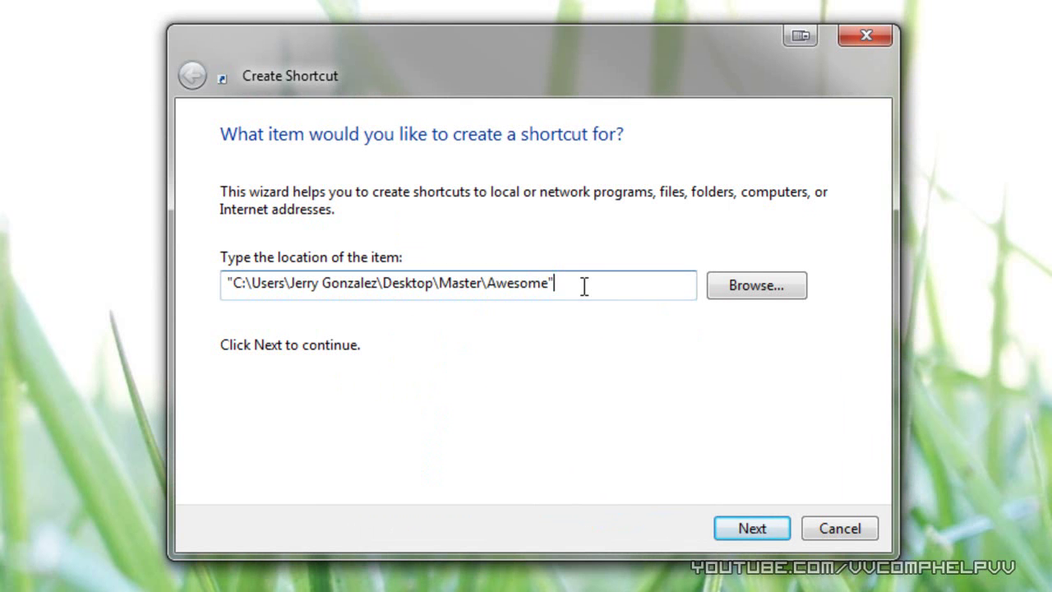
click(229, 280)
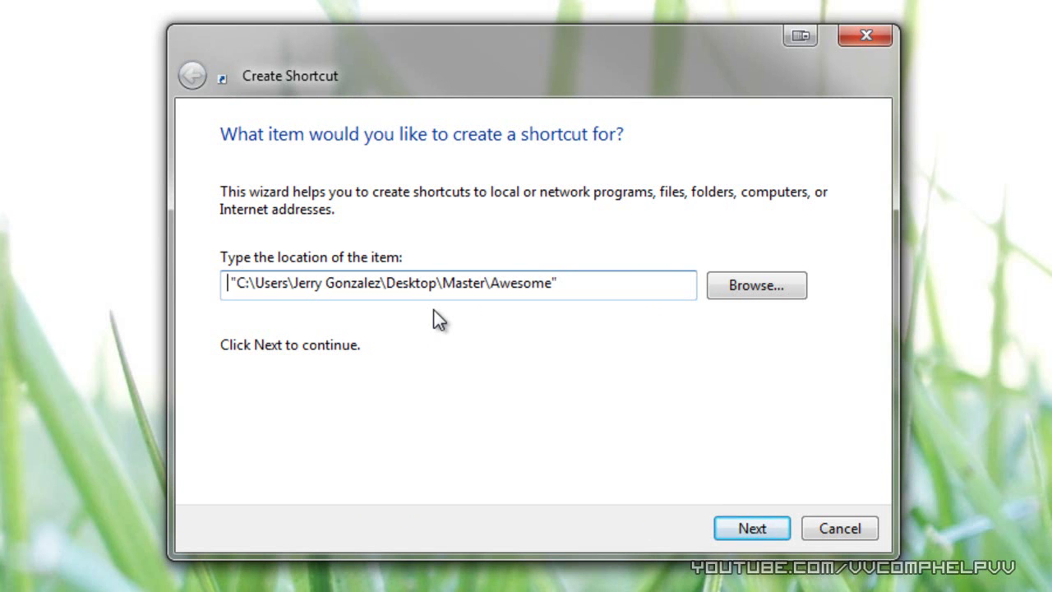
text(ex)
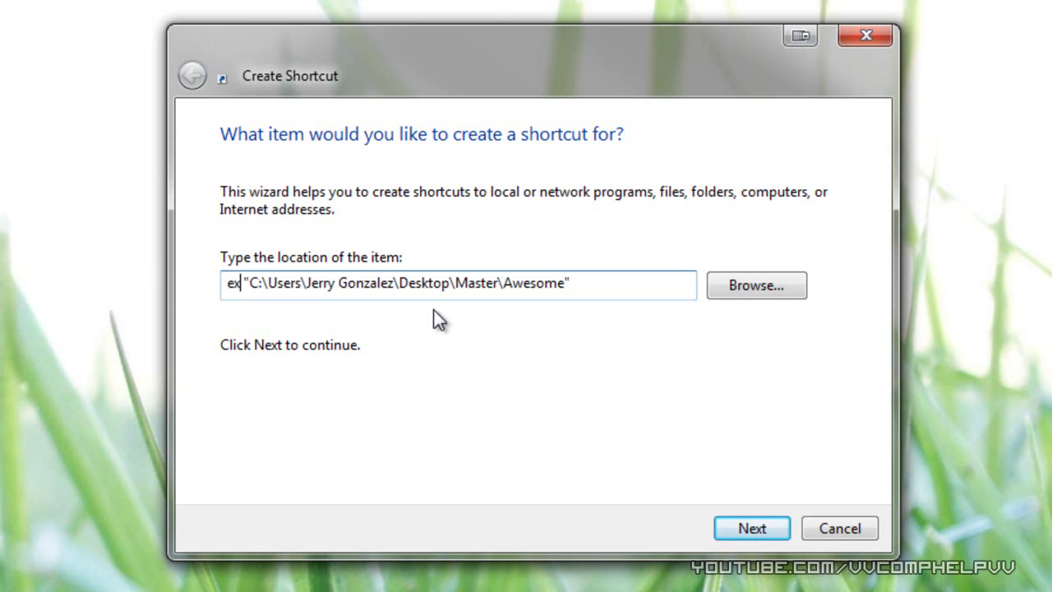
text(plorer.exe)
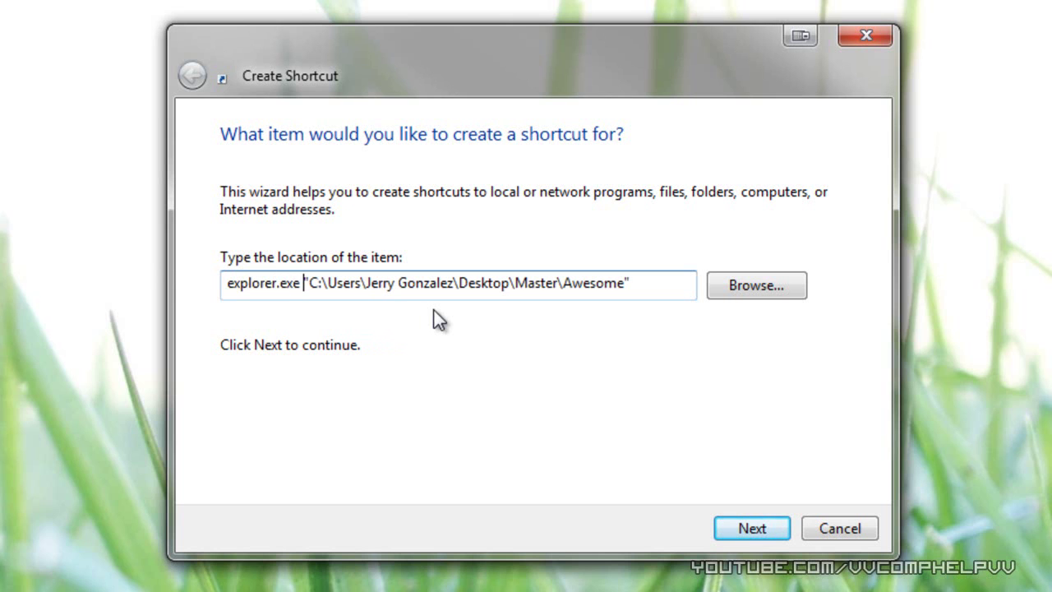
Step: Examine the space separating explorer.exe from the quoted folder path in the shortcut's location
key(Right)
key(Right)
key(Right)
key(Right)
key(Right)
key(Right)
key(Right)
key(Right)
key(Right)
key(Right)
key(Right)
key(Right)
key(Right)
key(Right)
key(Right)
key(Right)
key(Right)
key(Right)
key(Right)
key(Right)
key(Left)
key(Left)
key(Left)
key(Left)
key(Left)
key(Left)
key(Left)
key(Left)
key(Left)
key(Left)
key(Left)
key(Left)
key(Left)
key(Left)
key(Left)
key(Left)
key(Left)
key(Left)
key(Left)
key(Left)
click(300, 282)
double_click(300, 282)
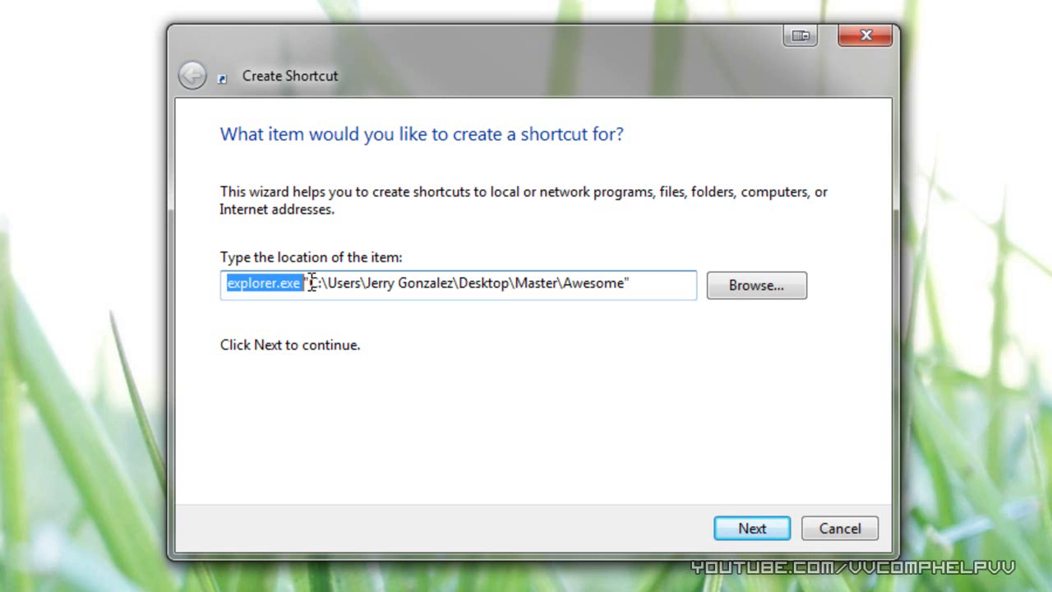
click(302, 282)
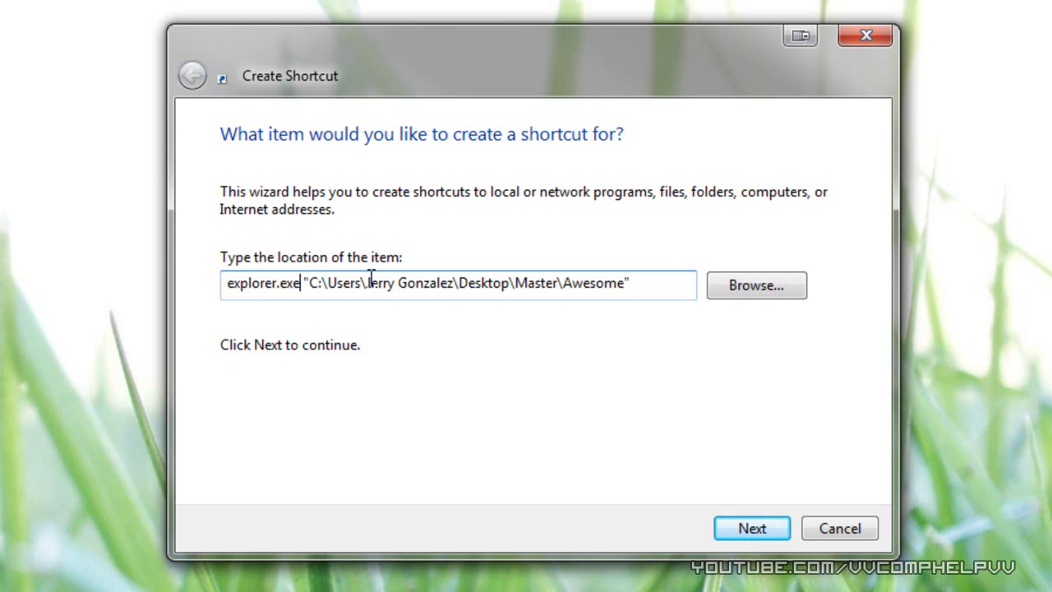
text(:)
key(ctrl+Right)
key(ctrl+Right)
Step: Accept the location, name the shortcut Awesome Folder and finish creating it
click(766, 527)
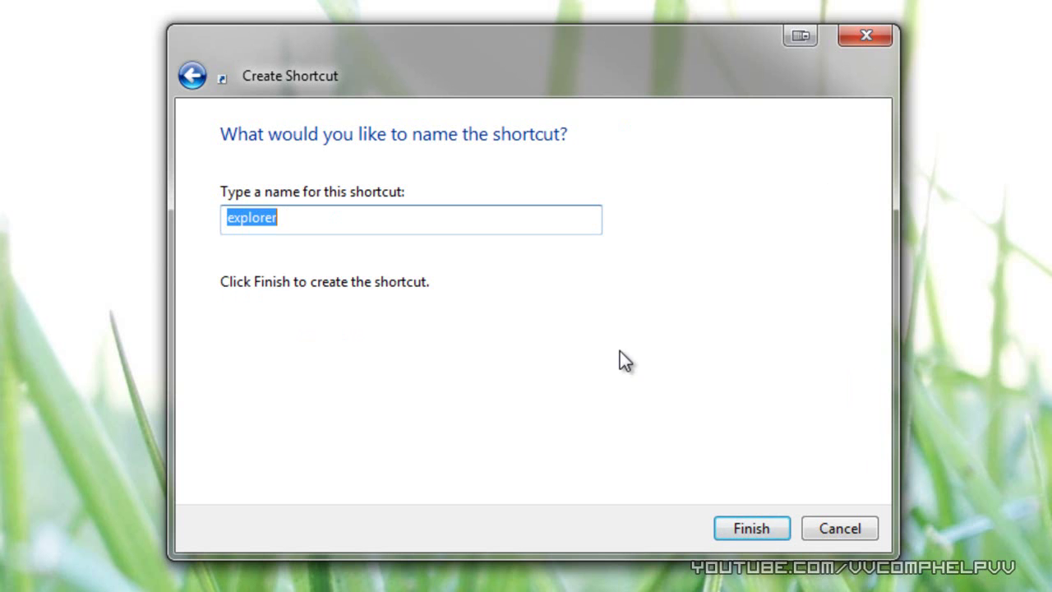
text(Awesome )
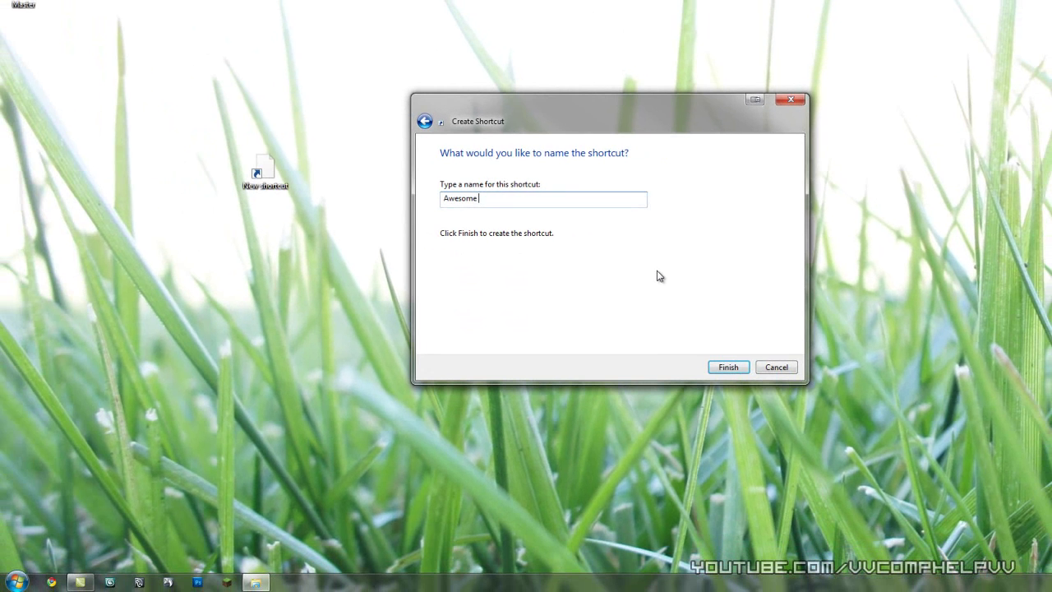
text(Foldewrr)
click(743, 369)
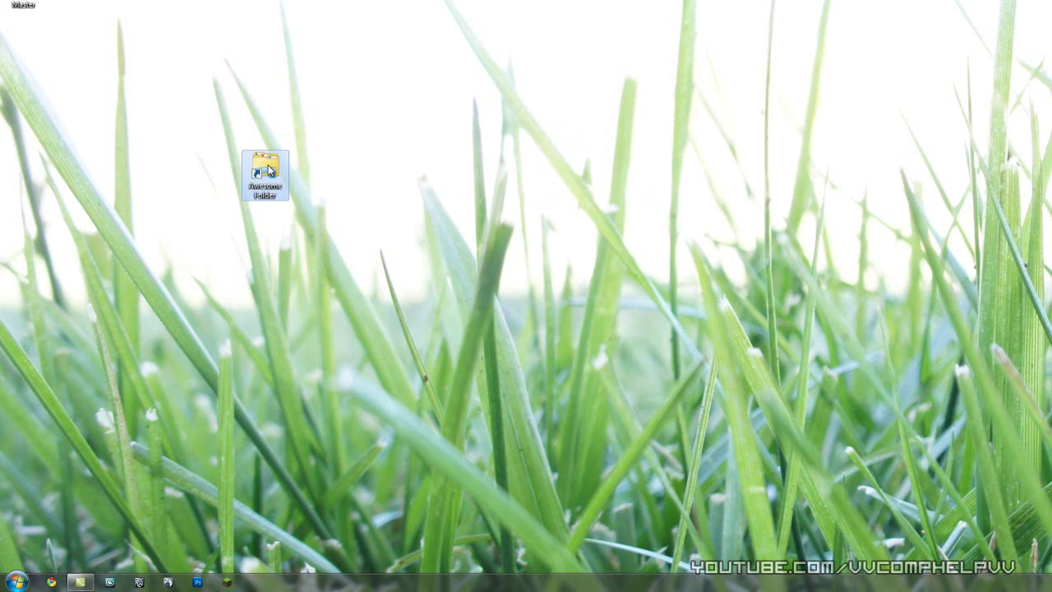
Step: Pin the Awesome Folder shortcut to the taskbar and test opening the folder from there, shrinking its window
drag(269, 170, 366, 584)
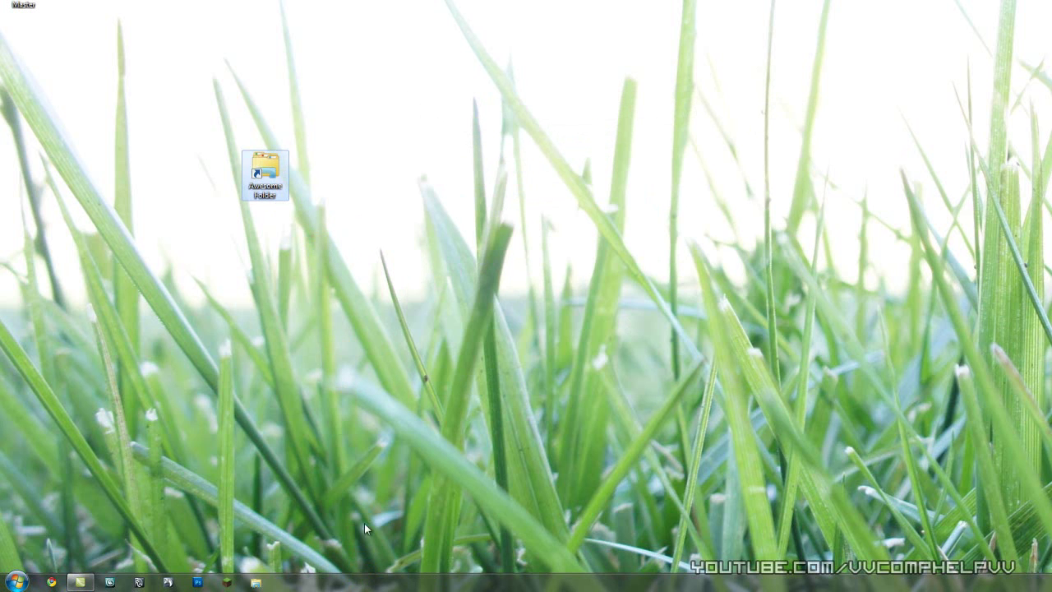
click(255, 582)
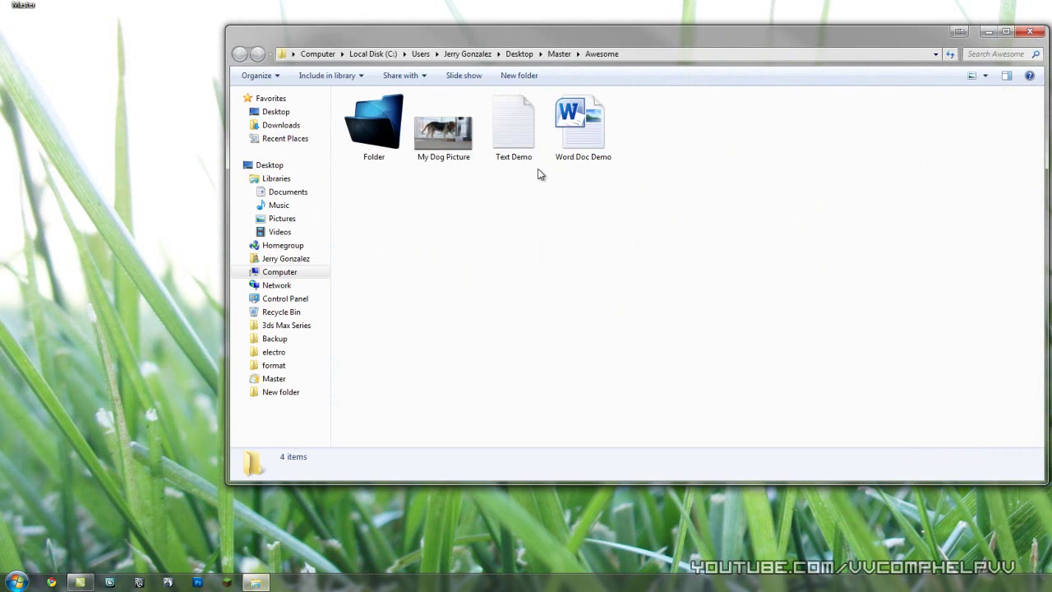
drag(1045, 481, 761, 250)
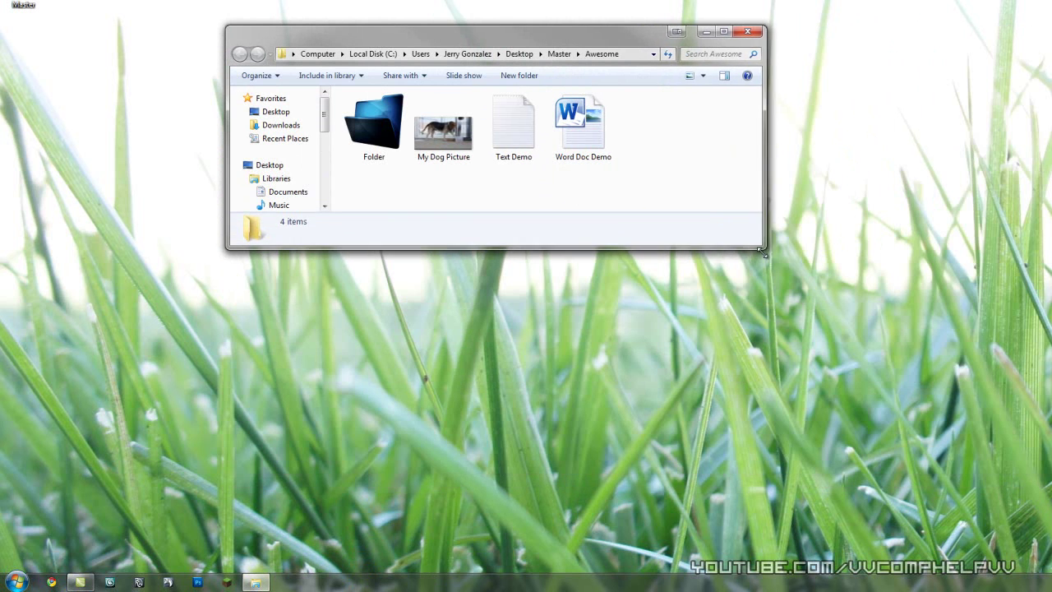
click(748, 32)
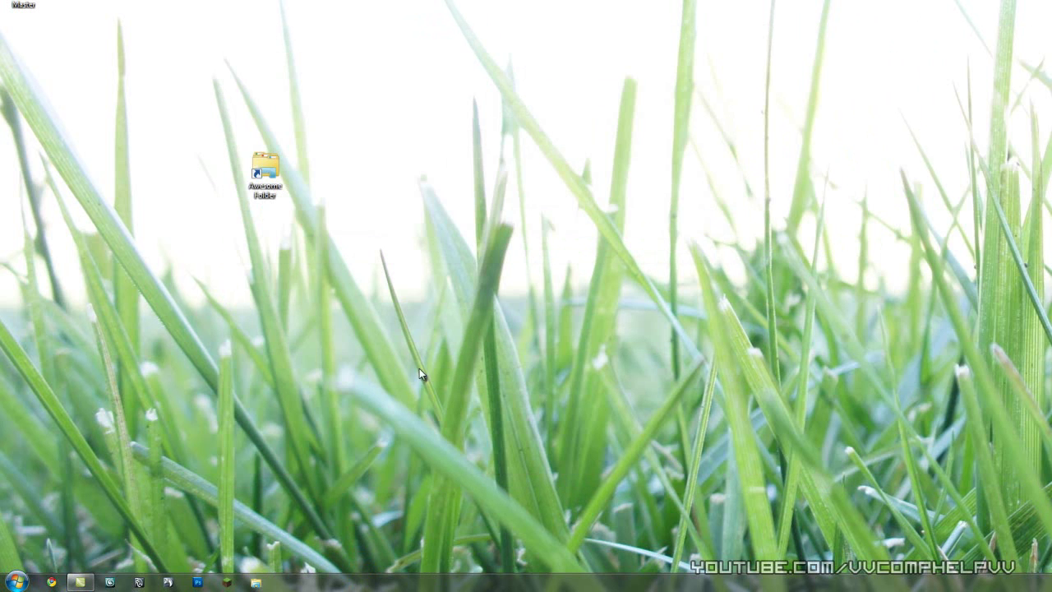
click(256, 582)
click(748, 33)
Step: Unpin the Awesome Folder shortcut from the taskbar
right_click(255, 581)
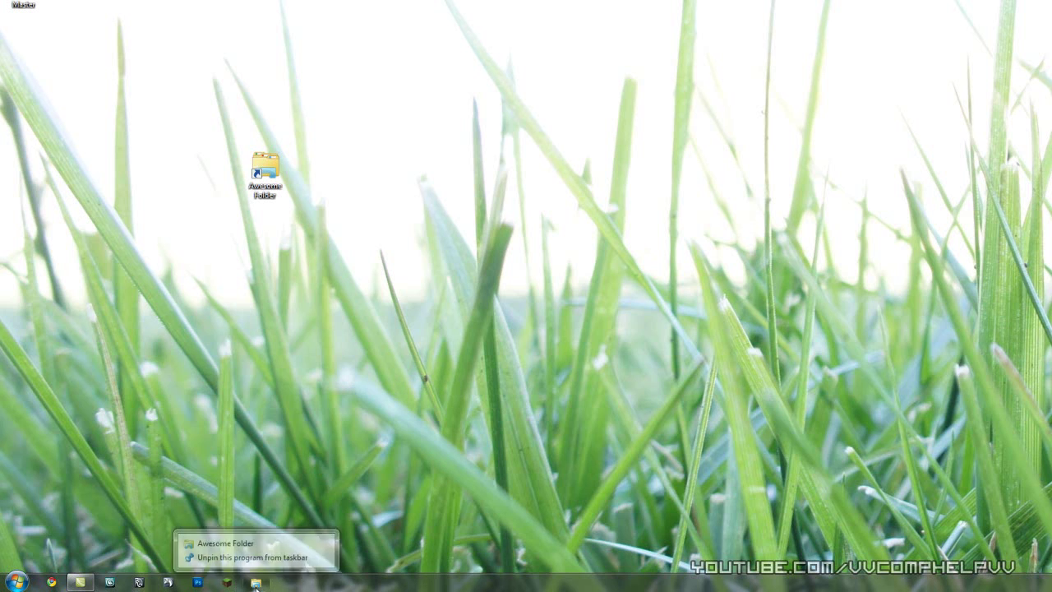
click(255, 552)
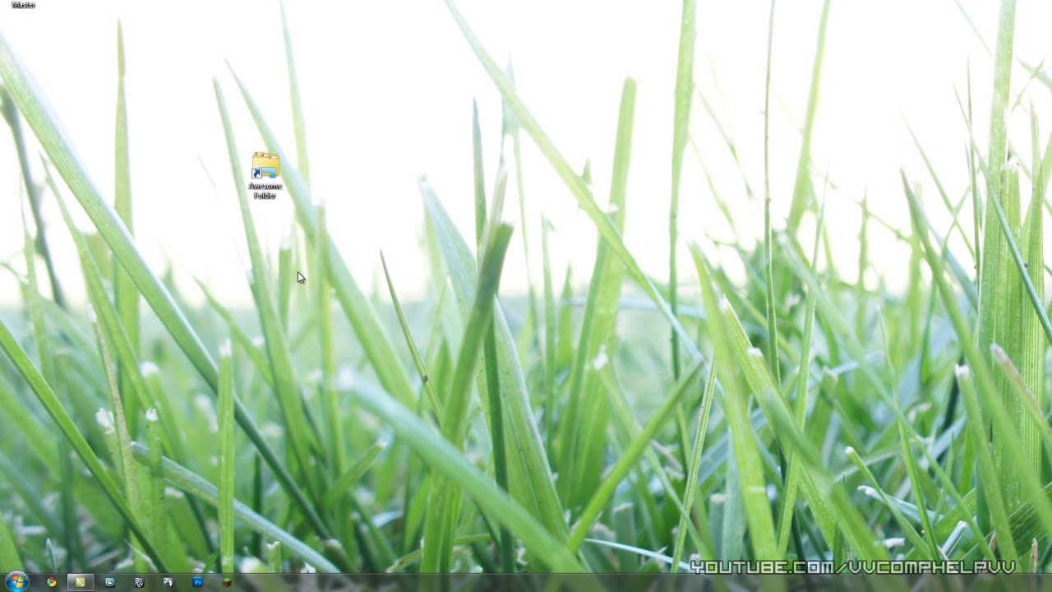
Step: Open the icon settings of the Awesome Folder desktop shortcut and browse for a custom icon file
right_click(268, 172)
click(312, 436)
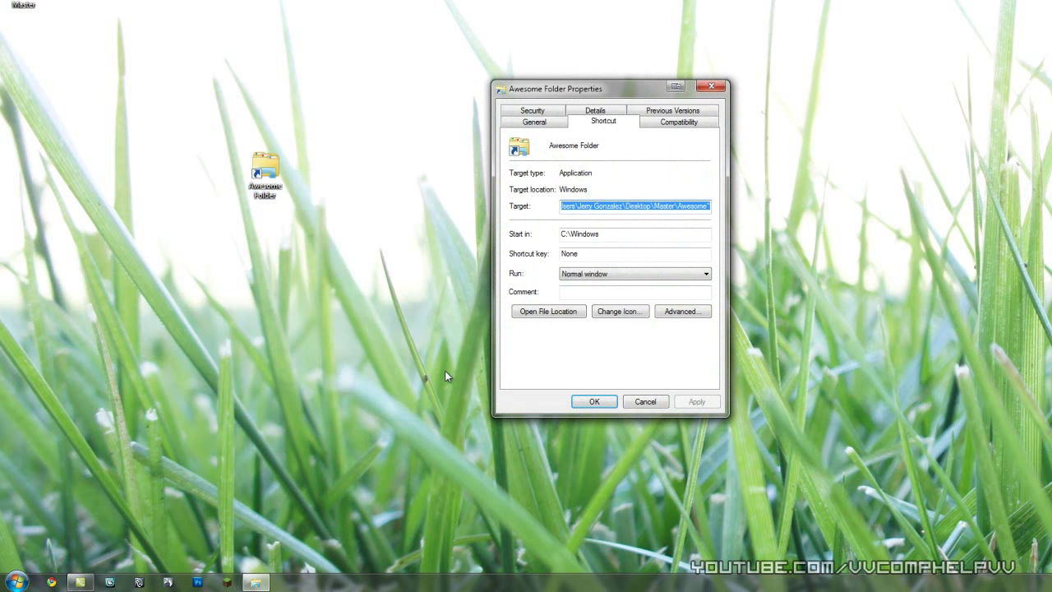
click(617, 310)
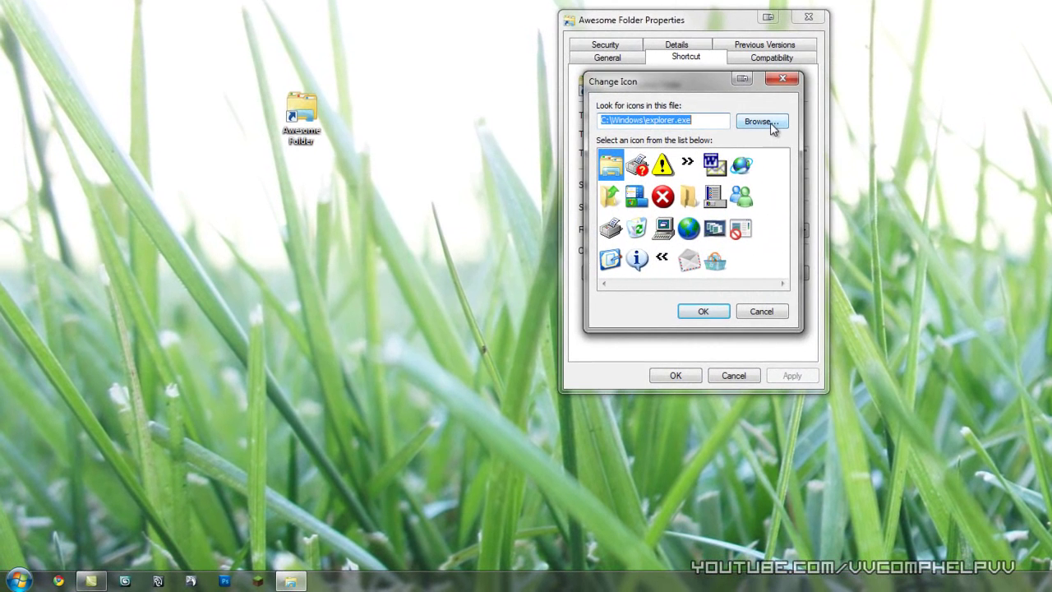
click(716, 148)
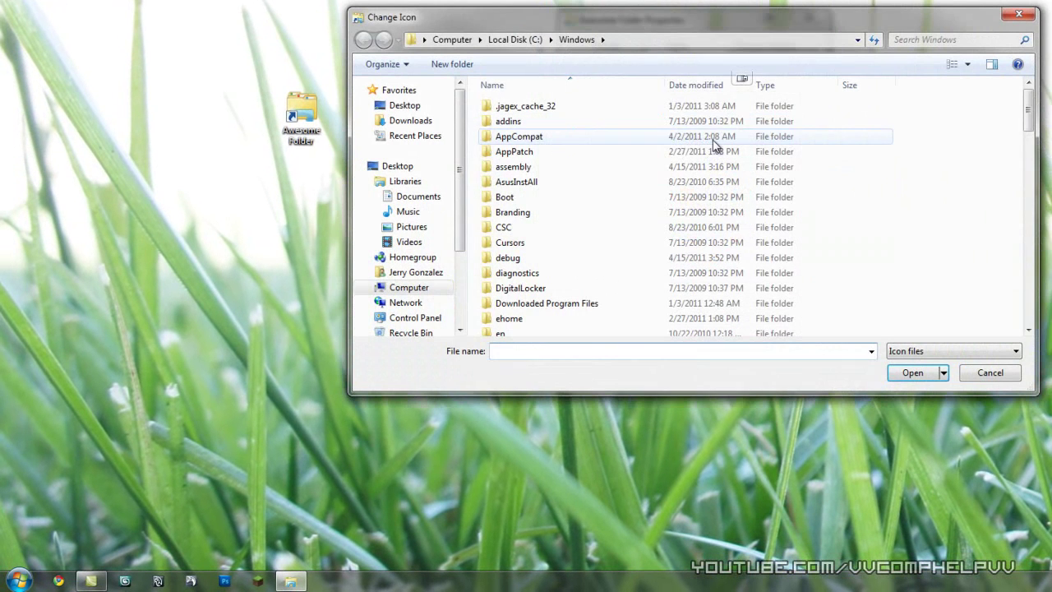
Step: Choose the Folder icon from the Awesome folder inside Master on the Desktop and apply it to the shortcut
click(426, 108)
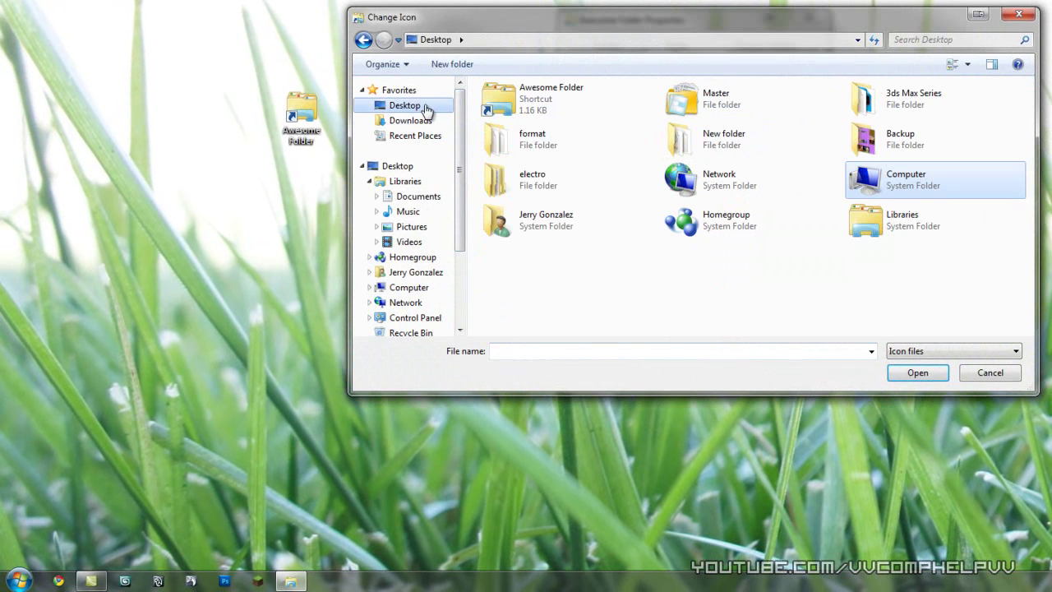
double_click(695, 97)
click(517, 124)
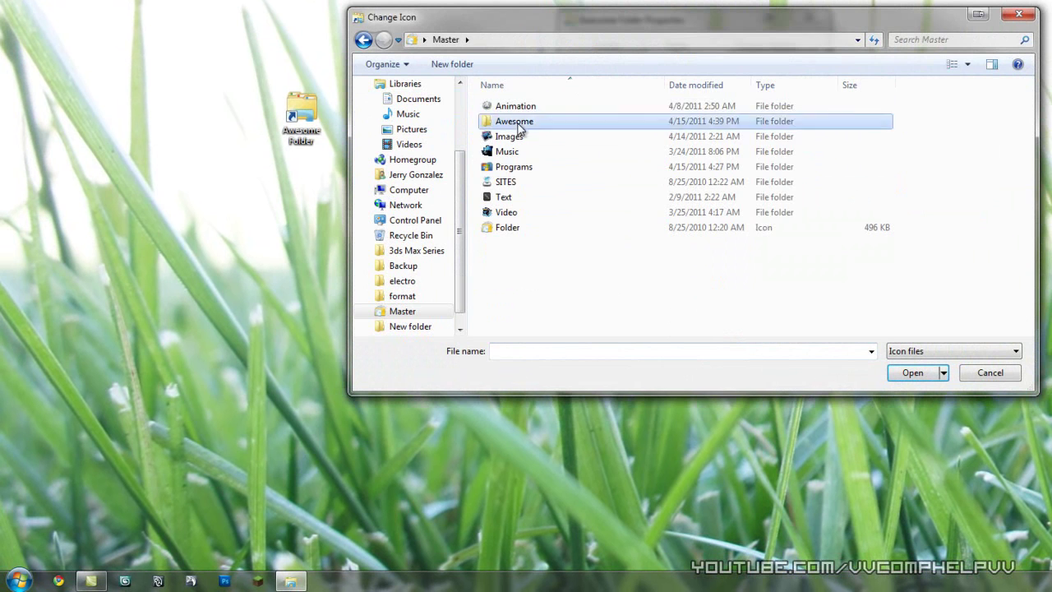
double_click(518, 128)
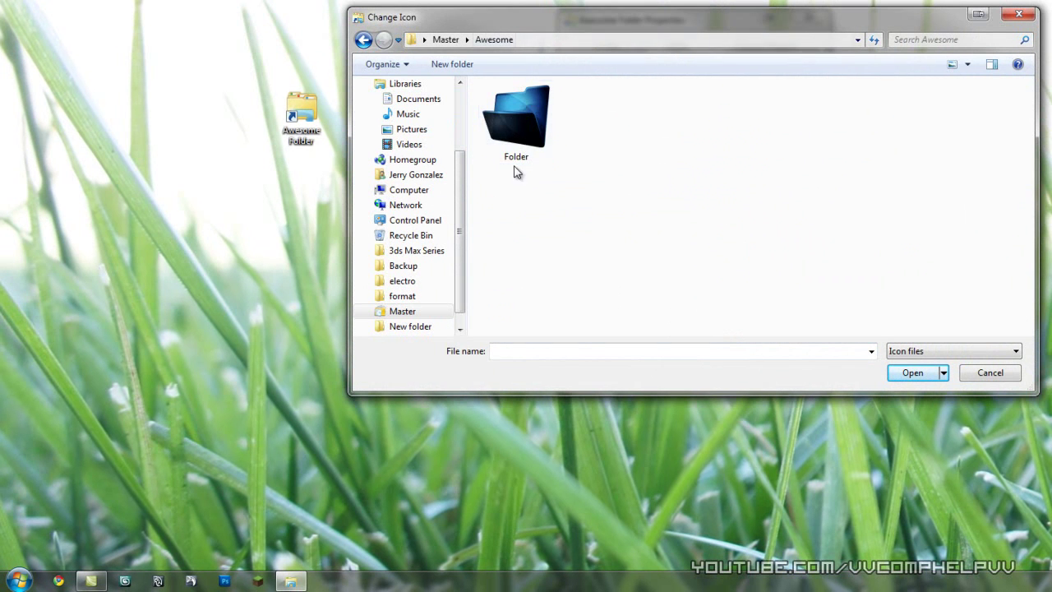
click(496, 131)
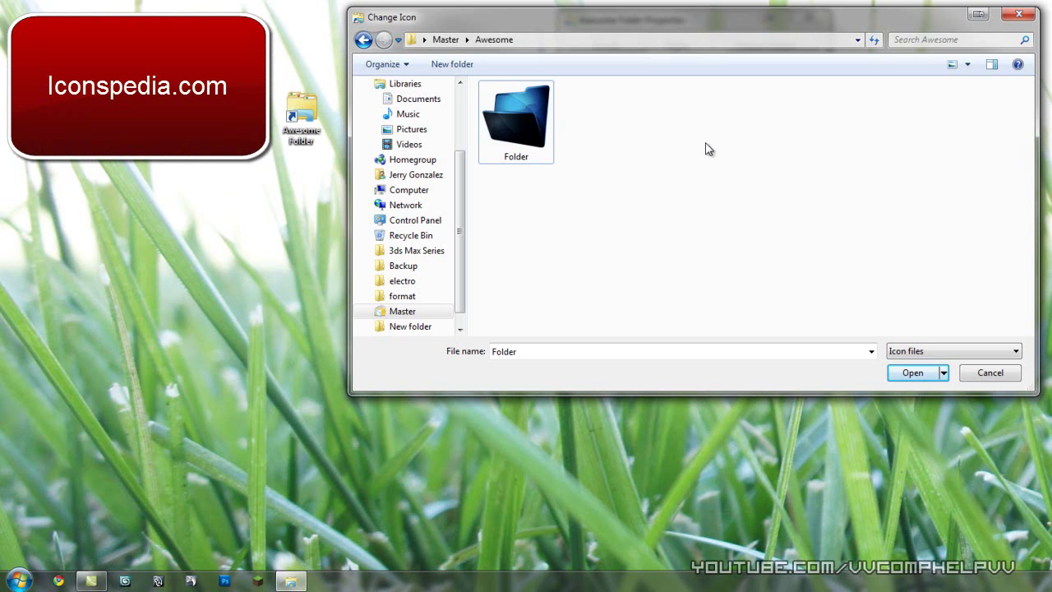
double_click(535, 126)
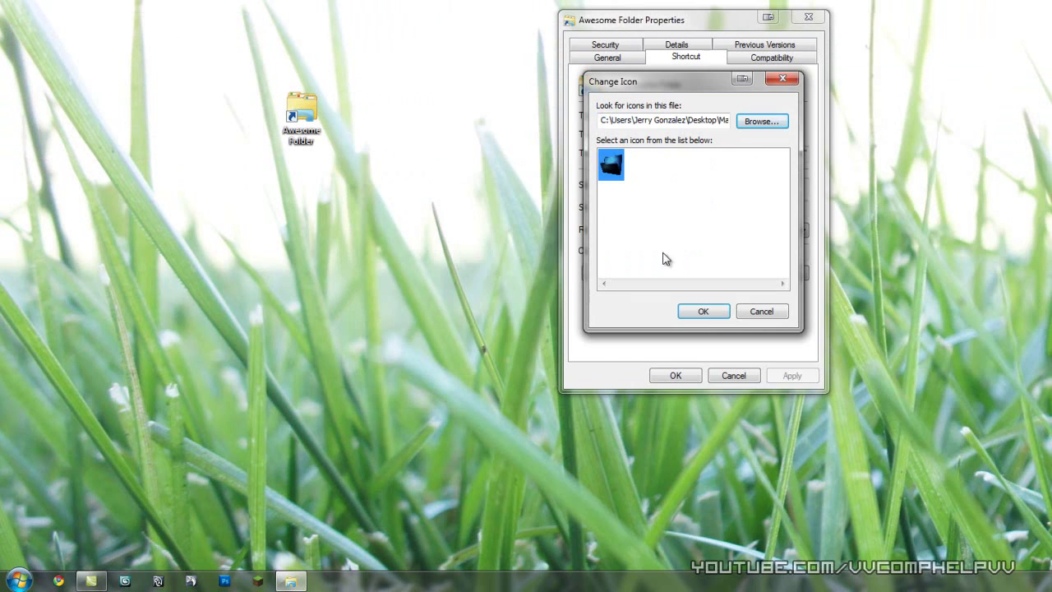
click(704, 312)
click(792, 376)
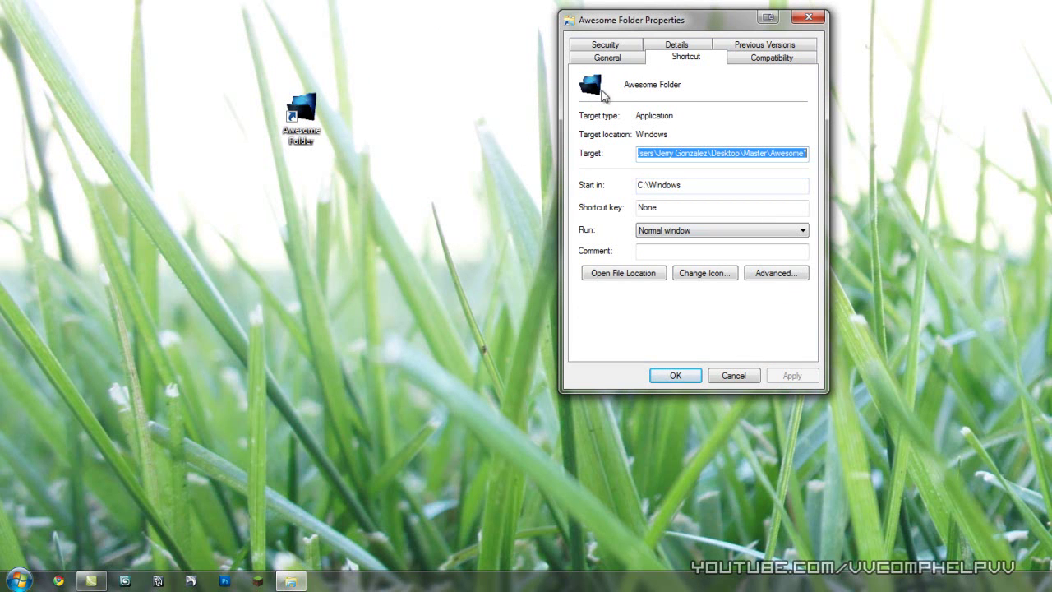
click(675, 376)
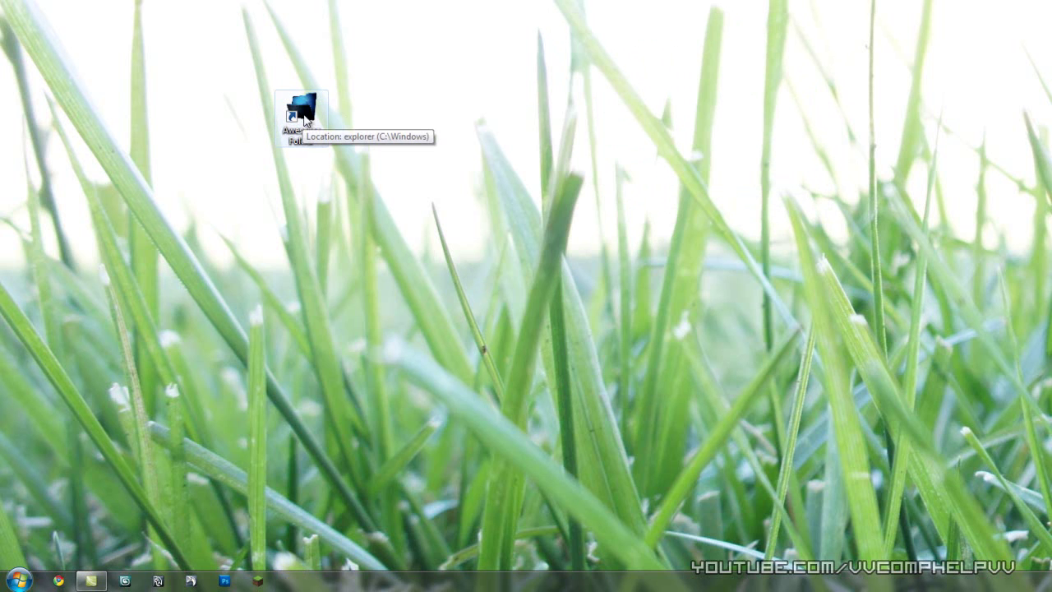
Step: Pin the Awesome Folder shortcut to the taskbar and place its icon first, directly beside the Start button
drag(302, 111, 410, 586)
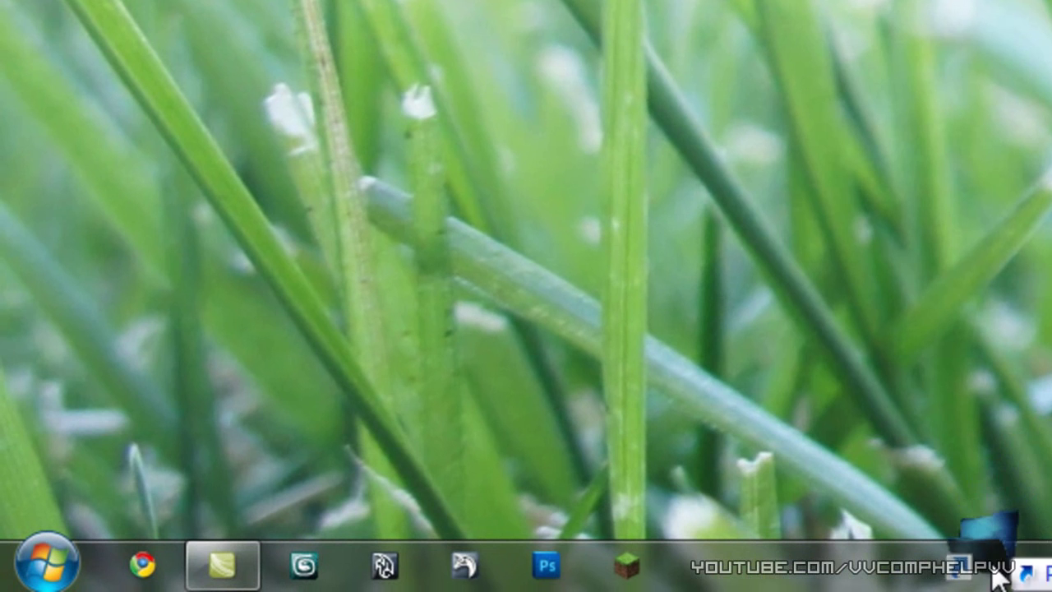
drag(996, 579, 998, 579)
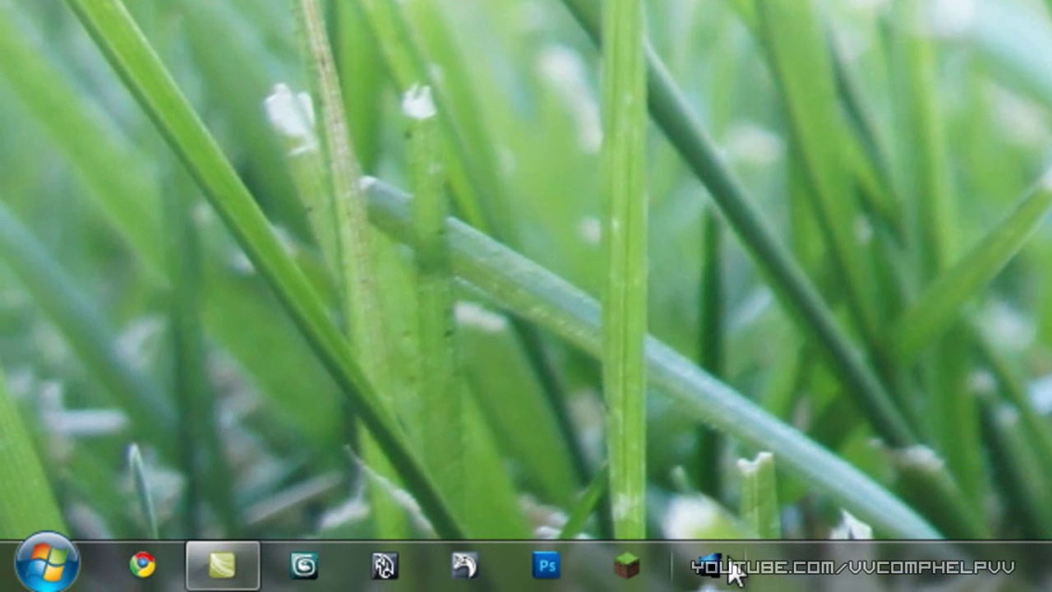
drag(705, 575, 172, 567)
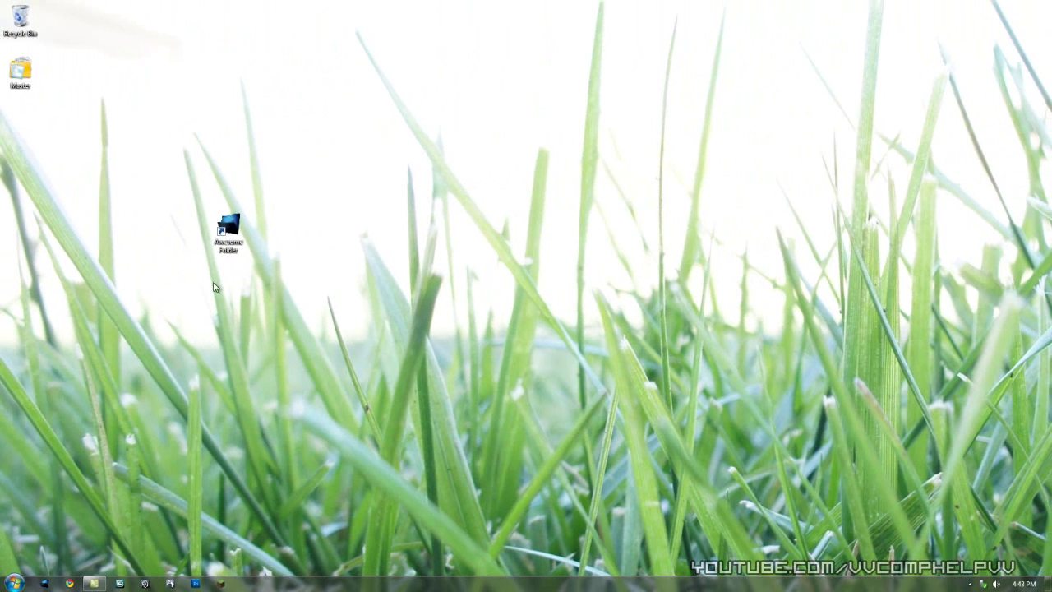
Step: Move the Awesome Folder desktop shortcut to the Recycle Bin and run CCleaner on the bin
drag(229, 230, 27, 34)
right_click(27, 33)
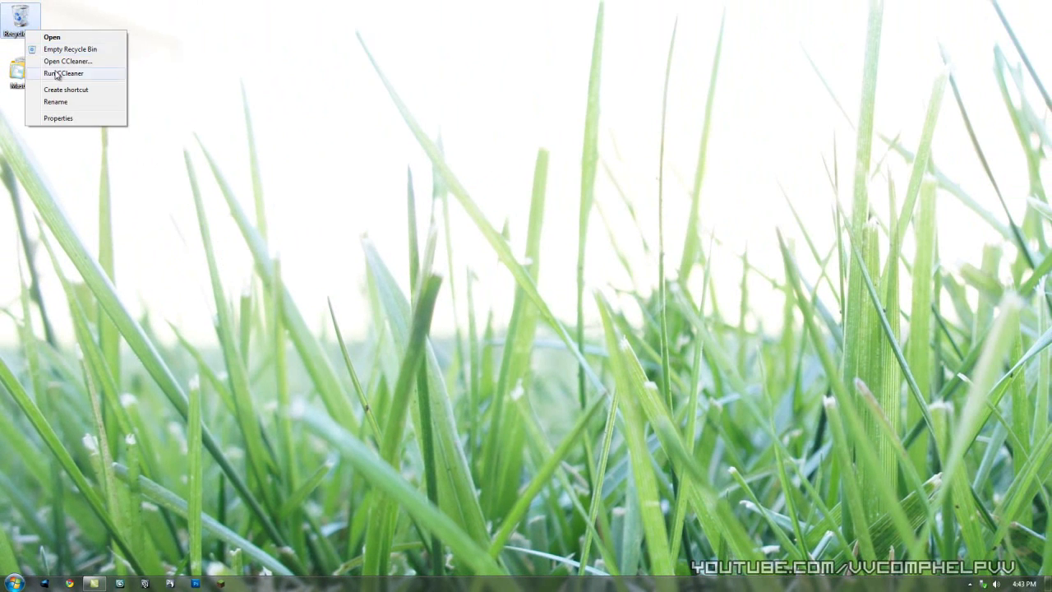
click(305, 167)
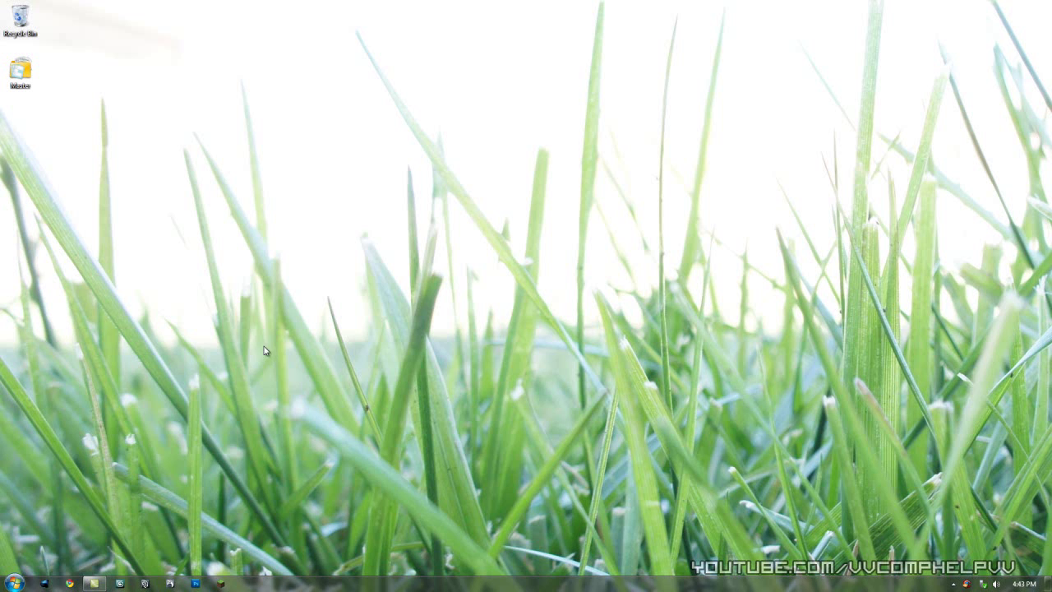
Step: Open the Awesome folder from its taskbar icon, view the Text Demo file and close the file again
click(44, 583)
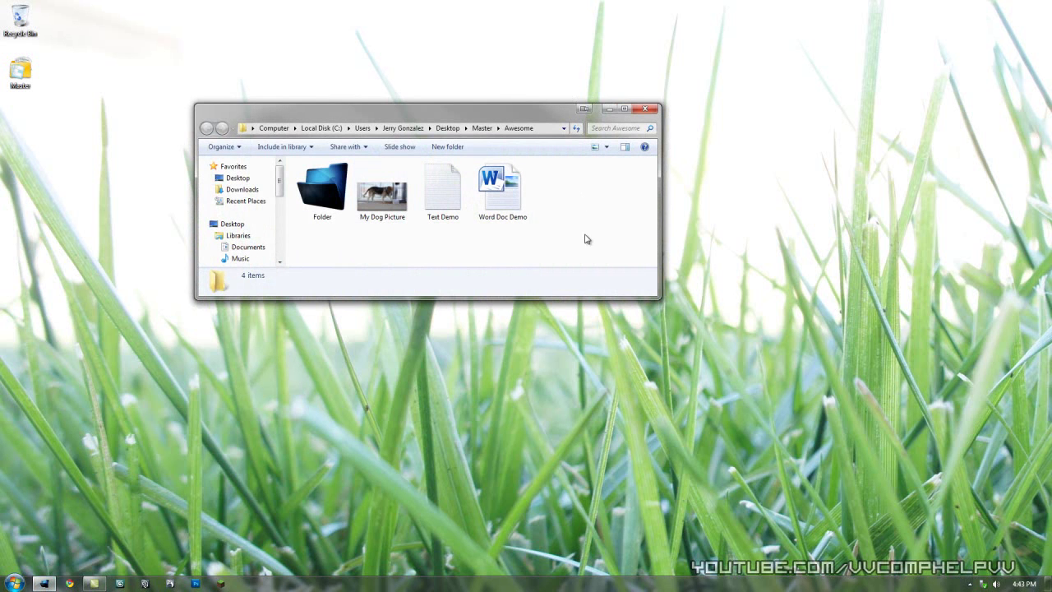
double_click(454, 194)
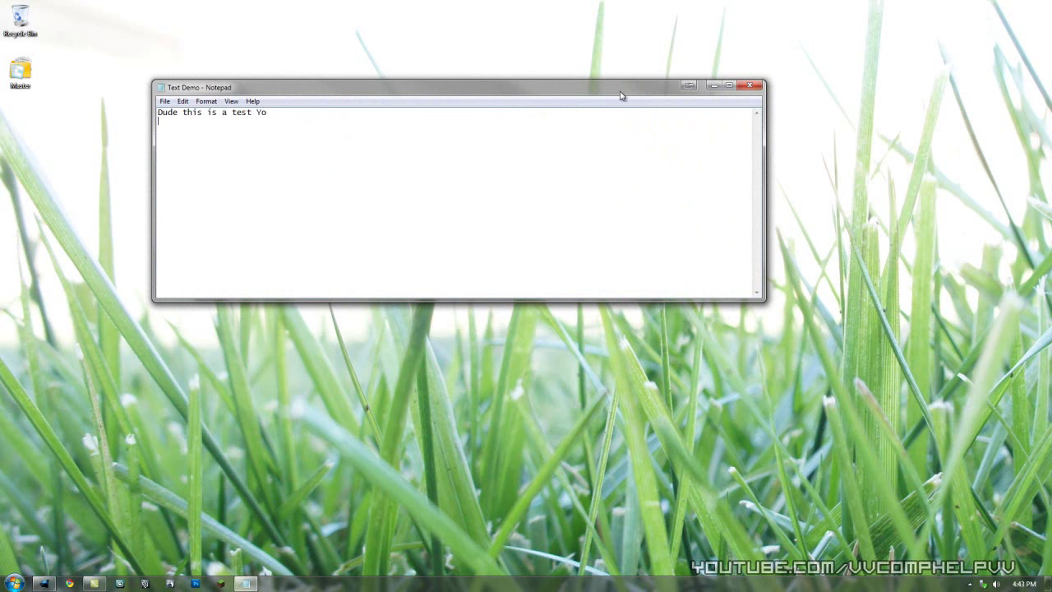
click(751, 88)
click(604, 223)
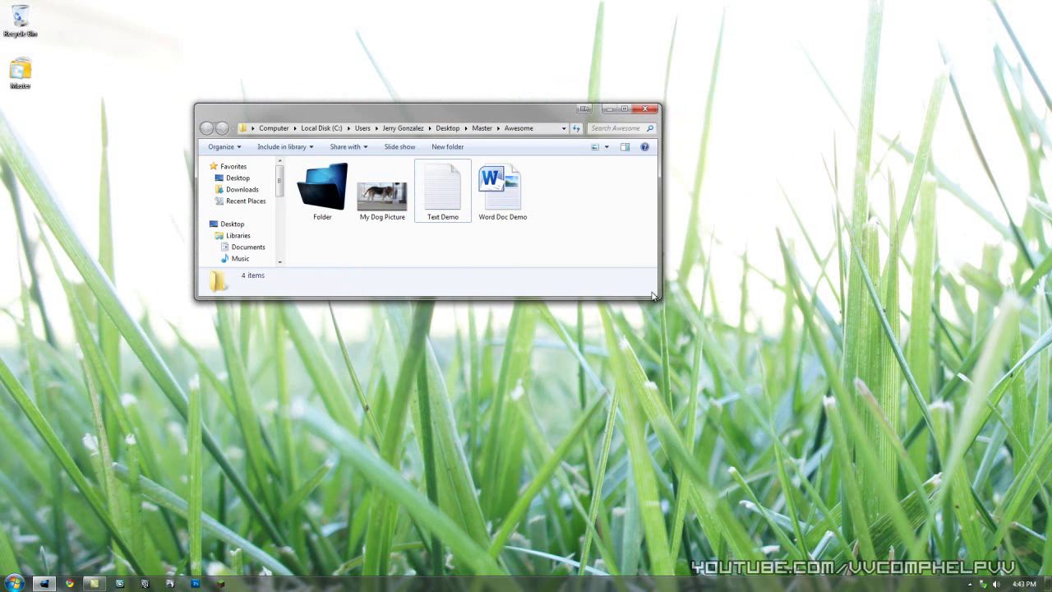
Step: Enlarge the Awesome folder window and test closing and reopening the folder from the taskbar, leaving it closed
drag(655, 295, 757, 376)
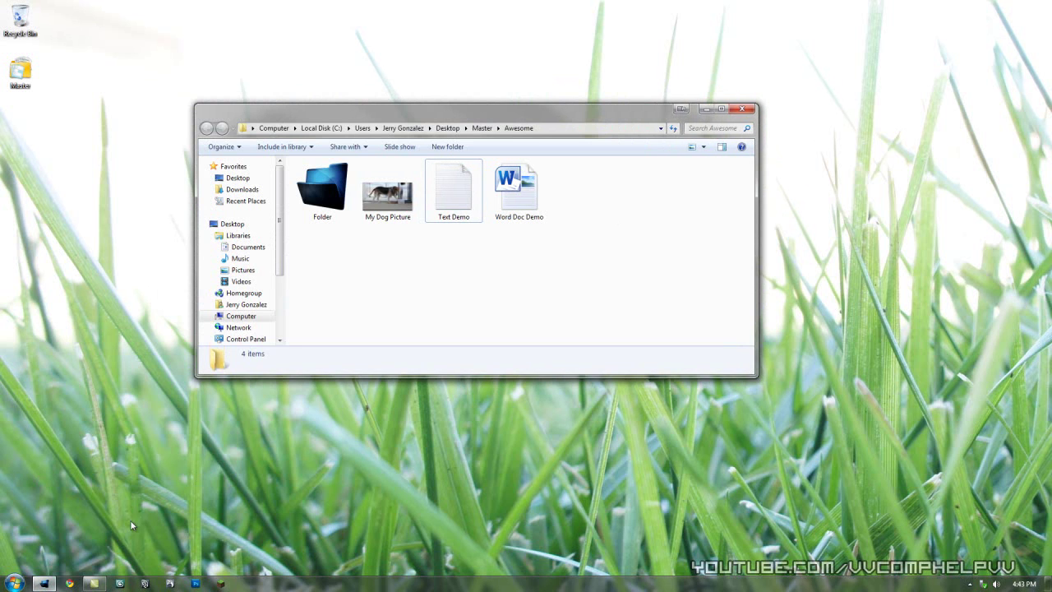
click(737, 111)
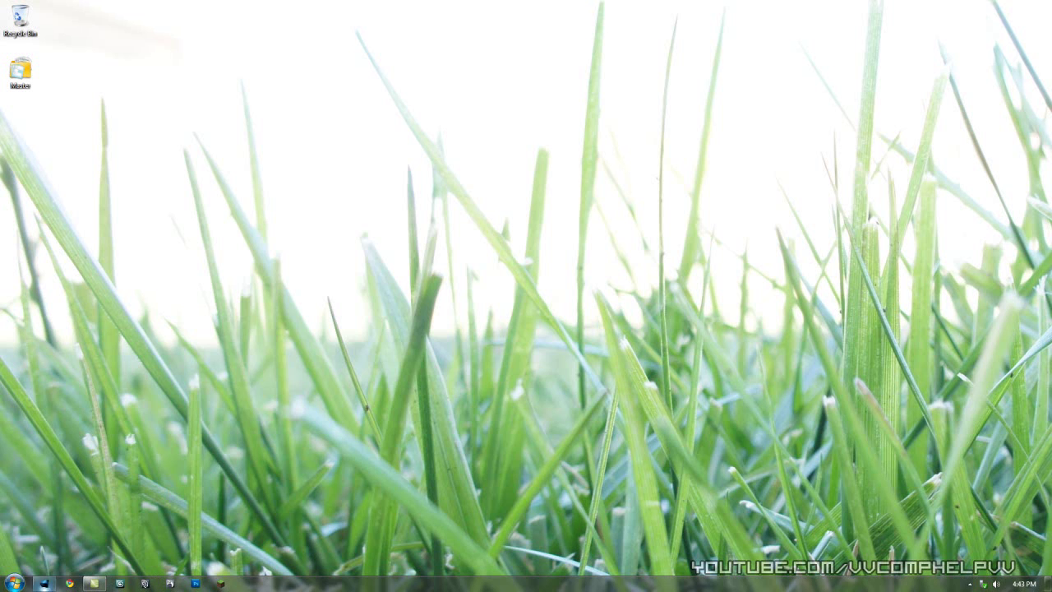
click(44, 582)
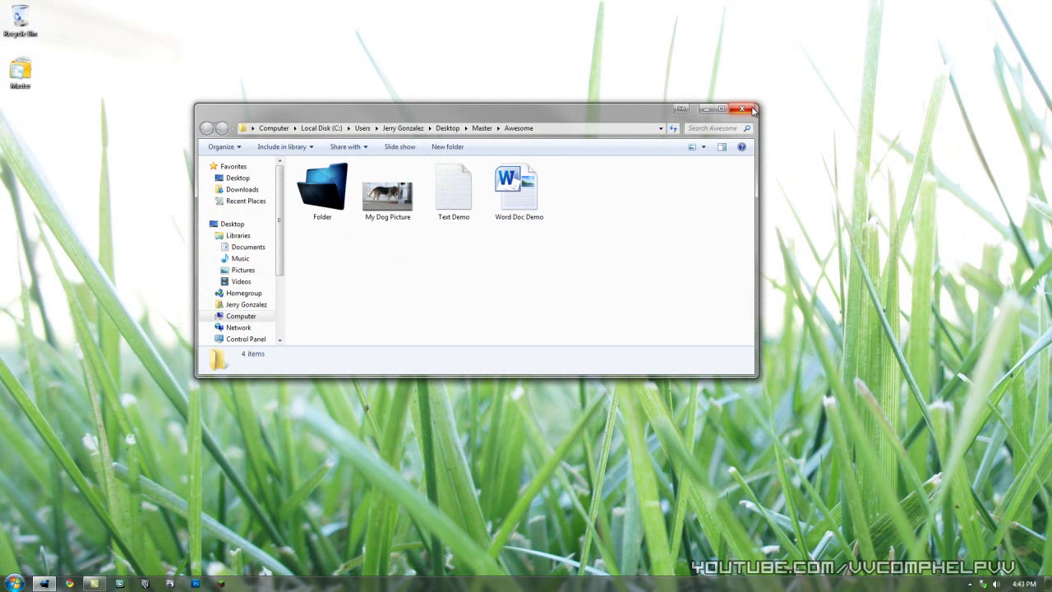
click(753, 110)
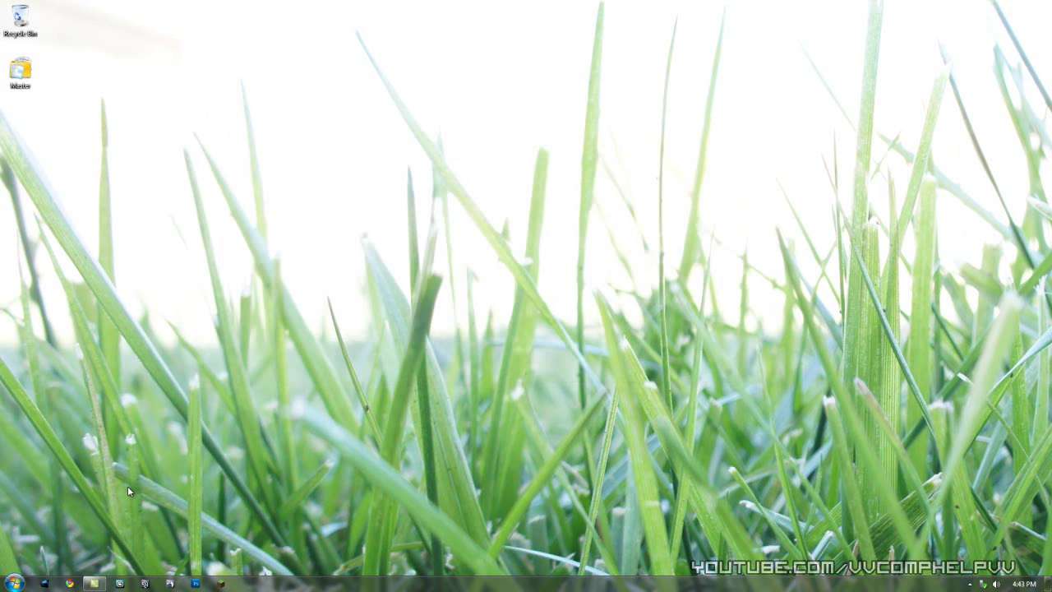